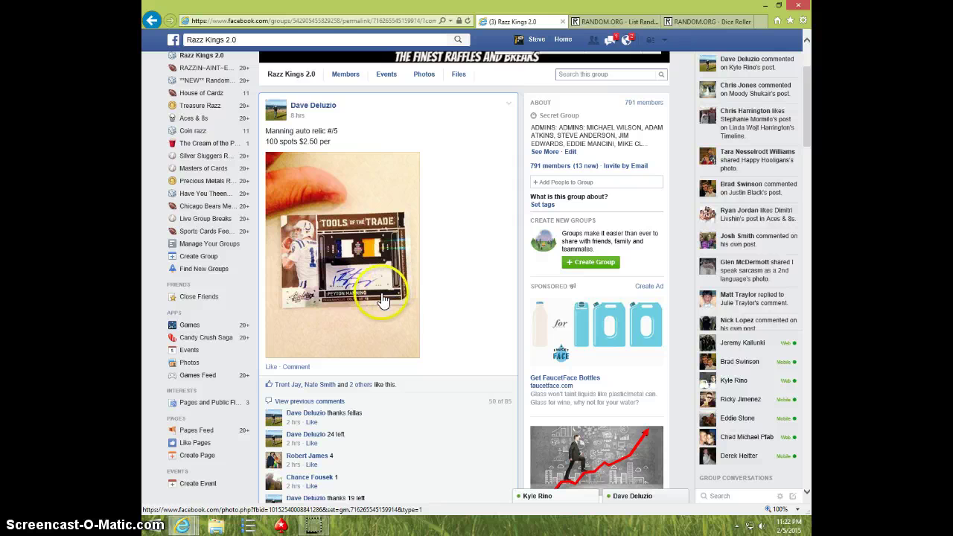
Step: Select and copy every claimed spot name from the organizer's name-list comment
scroll(382, 300, down, 3)
scroll(378, 297, down, 3)
scroll(377, 298, down, 3)
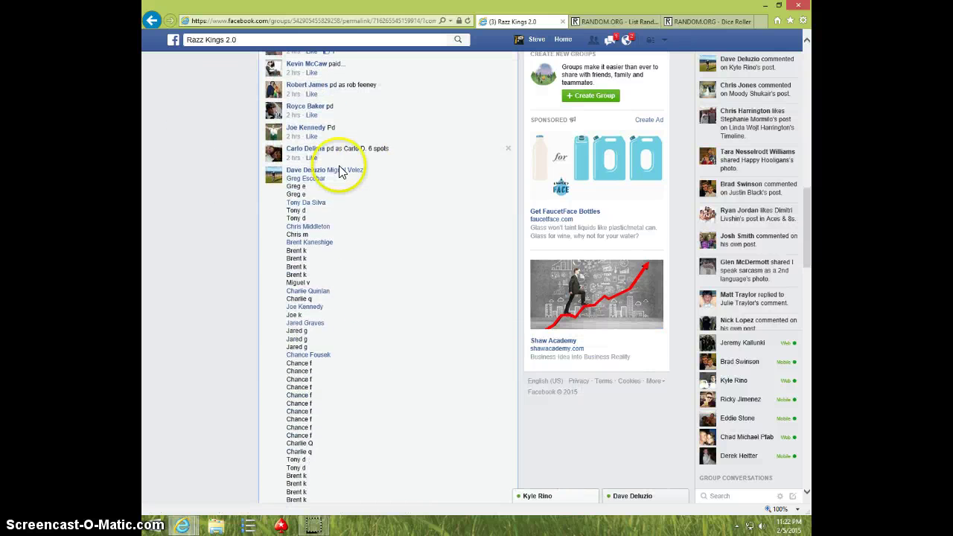
scroll(340, 224, down, 3)
scroll(340, 255, down, 3)
scroll(341, 256, down, 3)
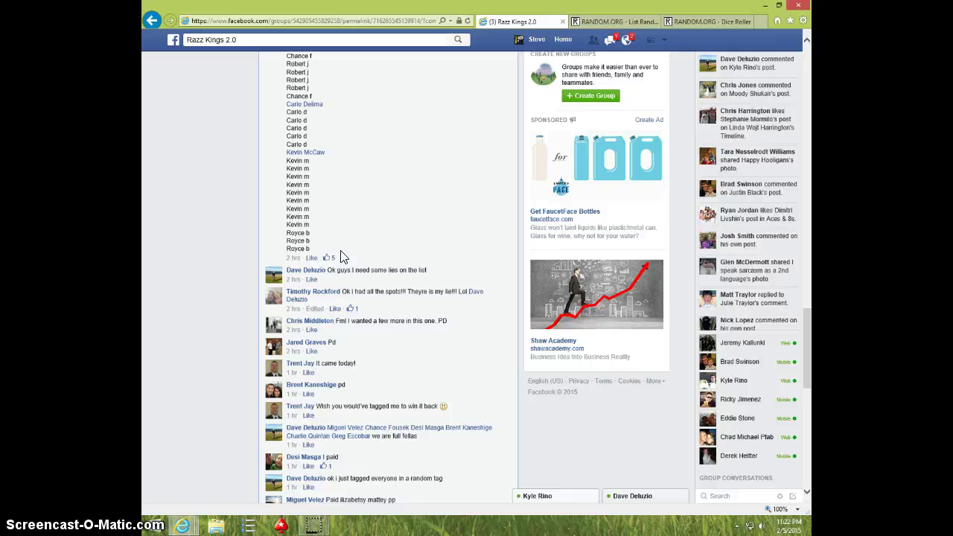
click(320, 251)
drag(314, 246, 335, 9)
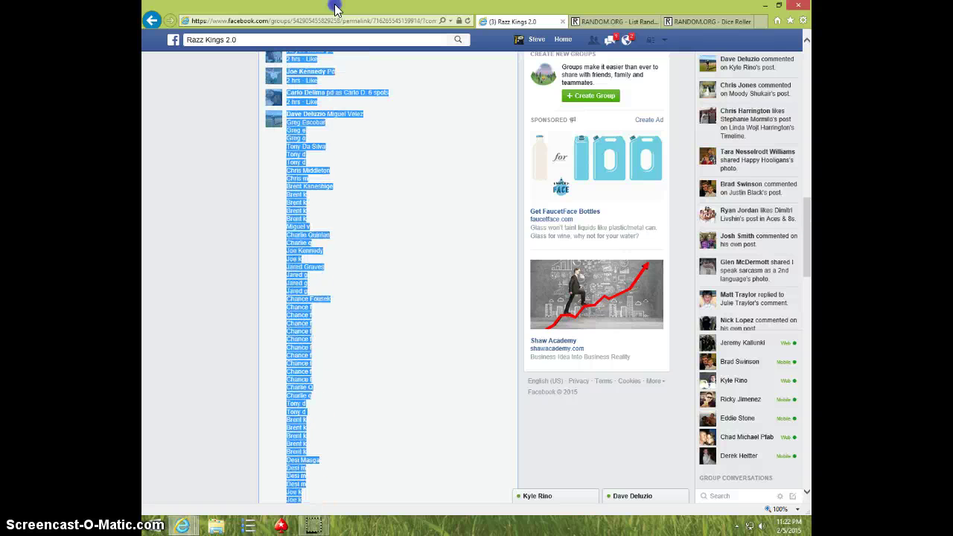
drag(334, 9, 328, 175)
key(ctrl+c)
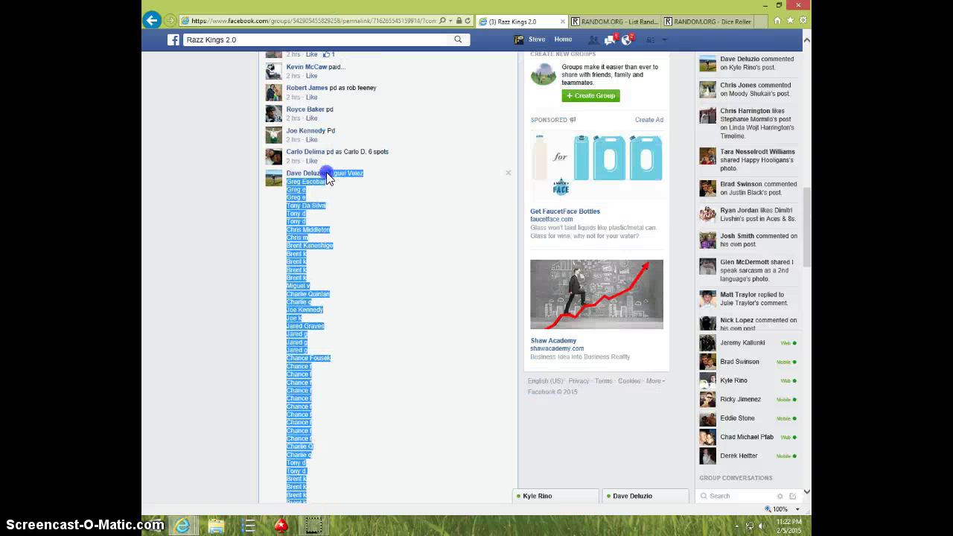
right_click(296, 211)
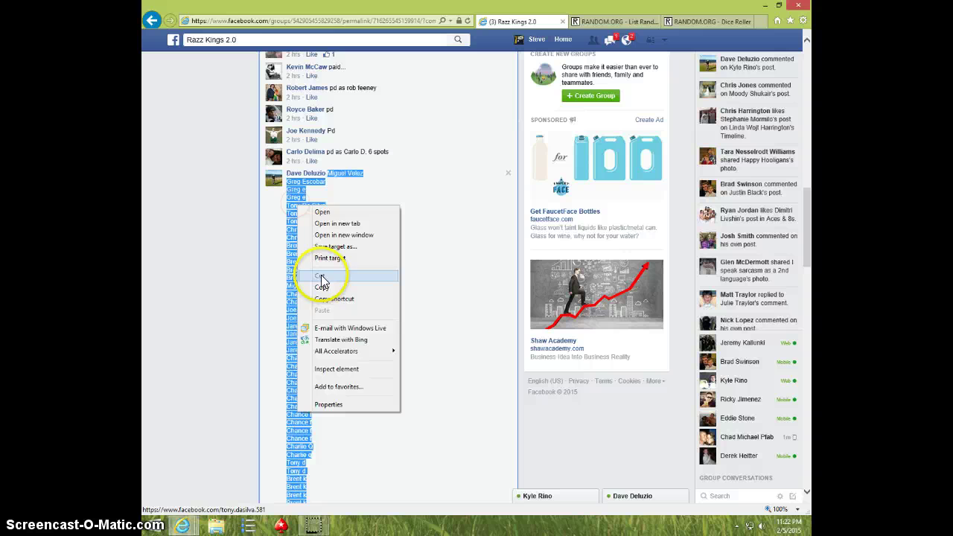
click(323, 293)
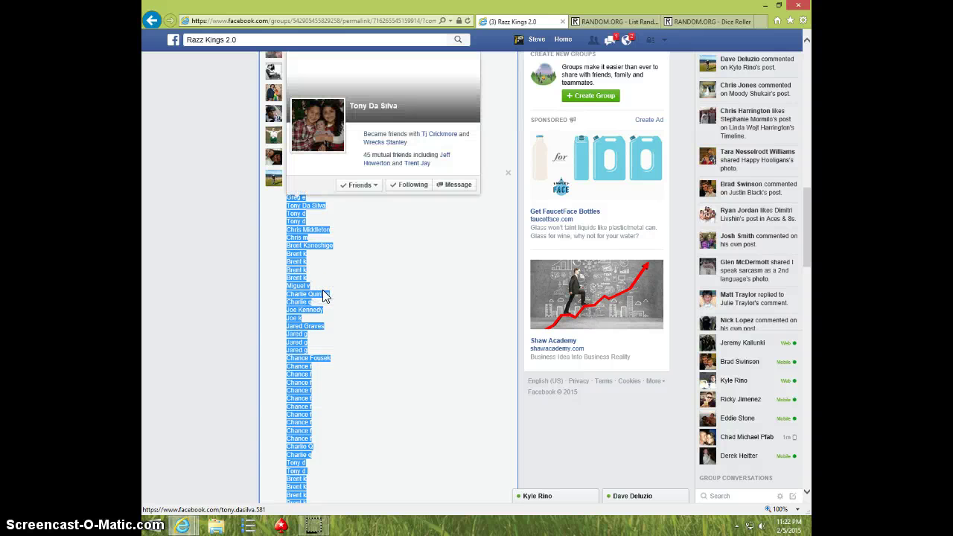
click(272, 452)
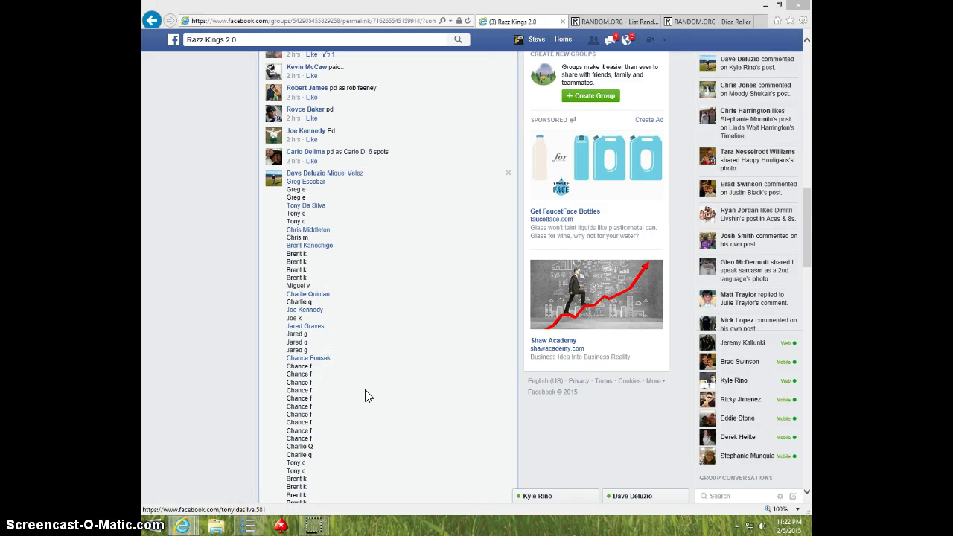
Step: Paste the raffle names into List Numberer's Source box and set the suffix to '. '
click(522, 208)
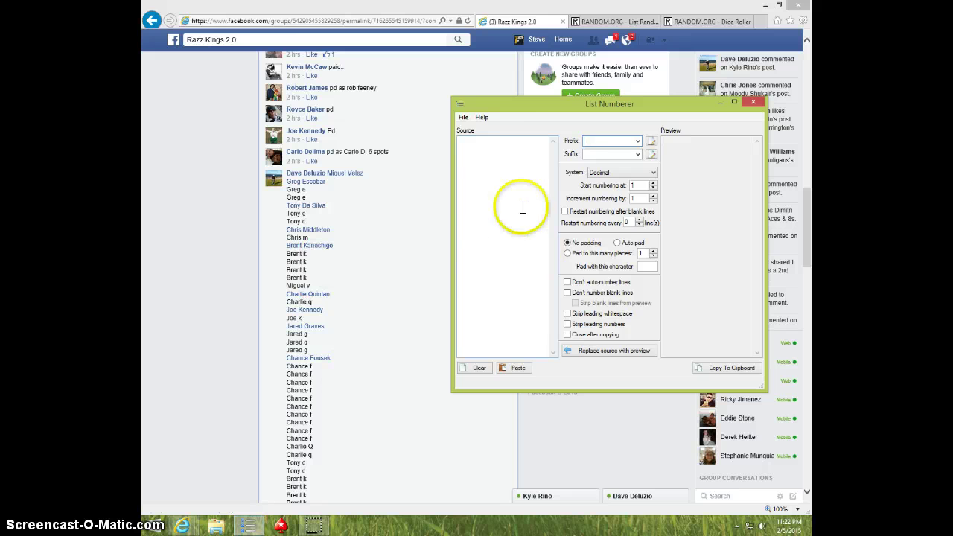
right_click(518, 210)
click(545, 253)
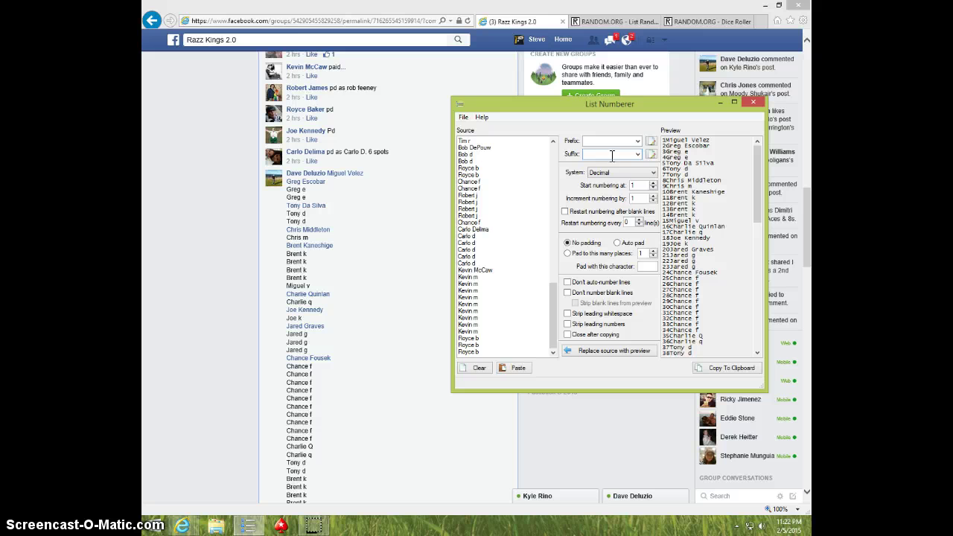
click(612, 154)
text(.)
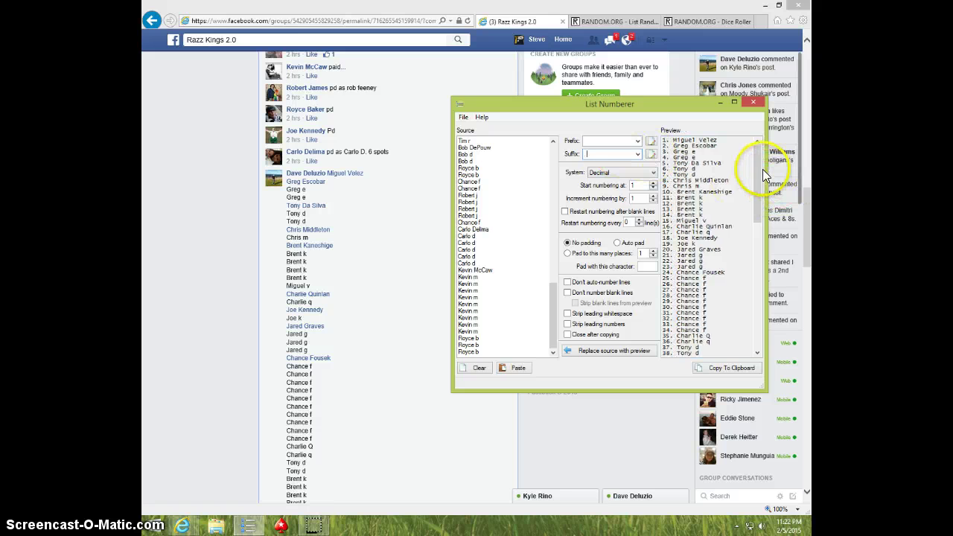
Step: Copy the resulting 99-entry numbered list from the Preview and return to Facebook
drag(756, 178, 768, 343)
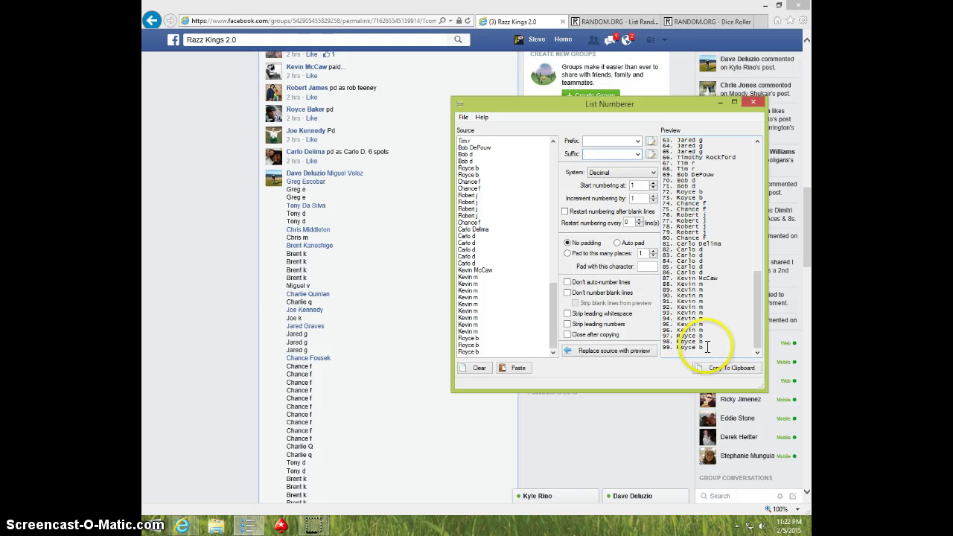
drag(647, 344, 614, 67)
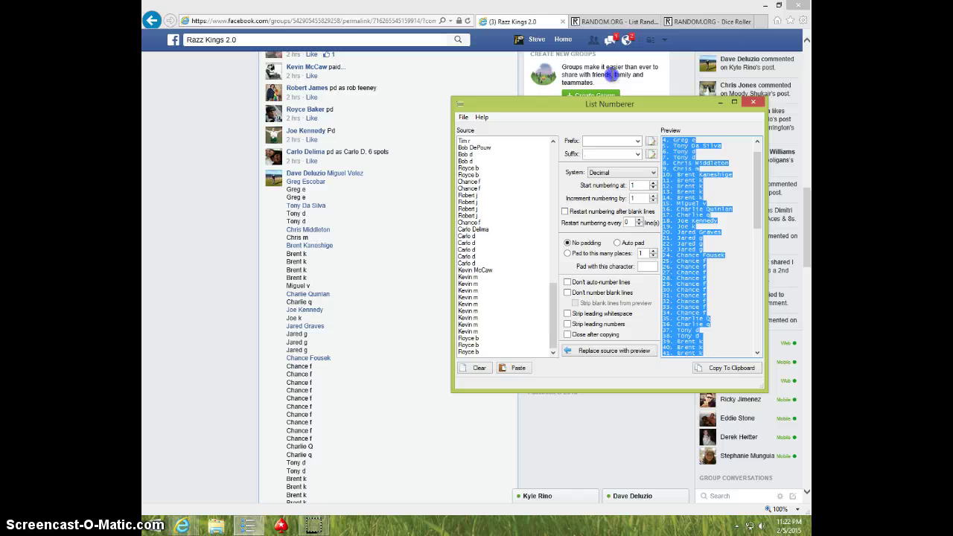
right_click(683, 186)
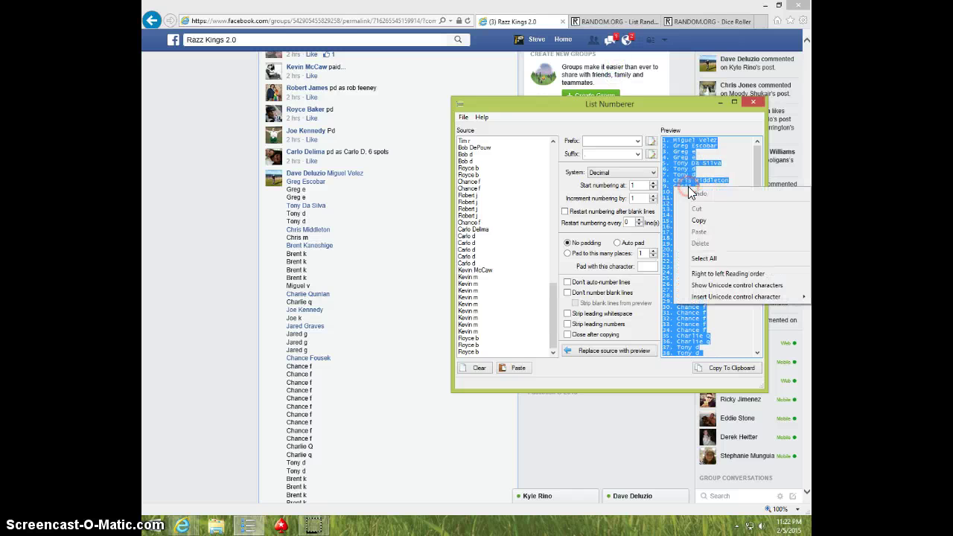
click(709, 226)
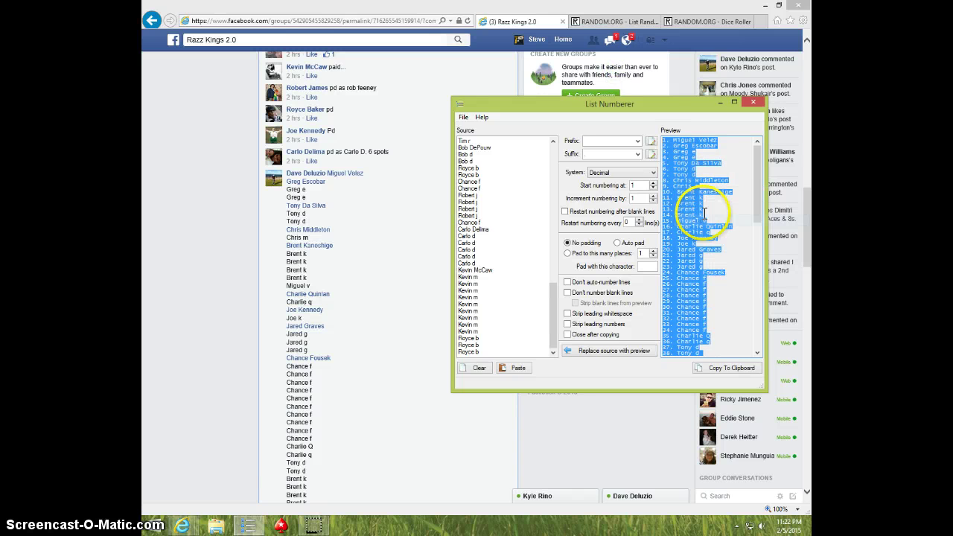
click(716, 104)
triple_click(429, 187)
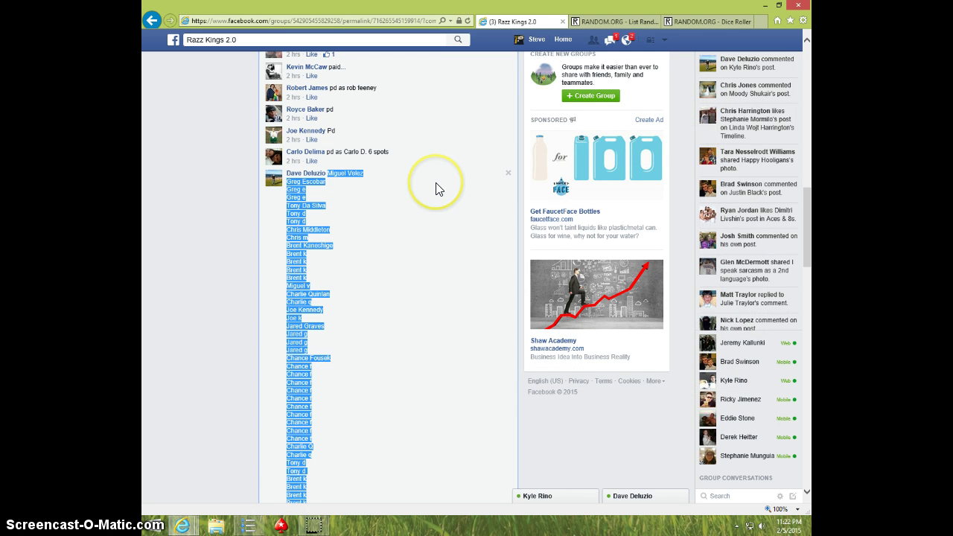
Step: Load the previous comments under the Manning raffle post and scroll through the first claims
scroll(414, 170, up, 2)
scroll(393, 141, up, 1)
scroll(415, 174, up, 1)
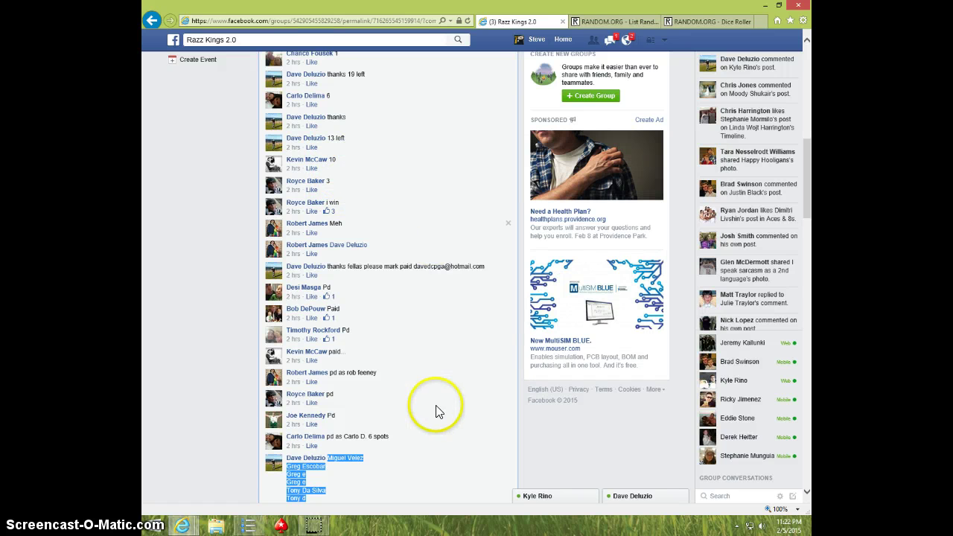
scroll(361, 378, up, 2)
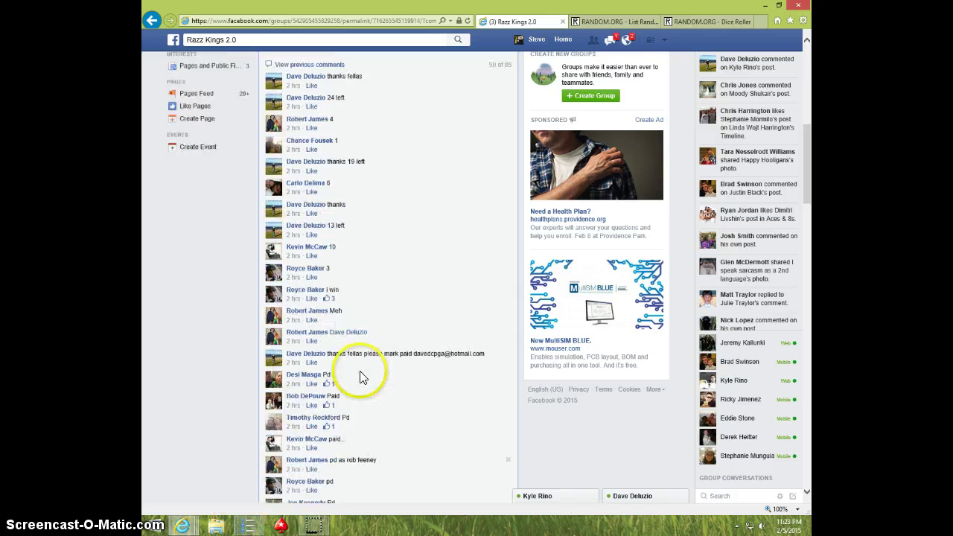
scroll(361, 377, up, 3)
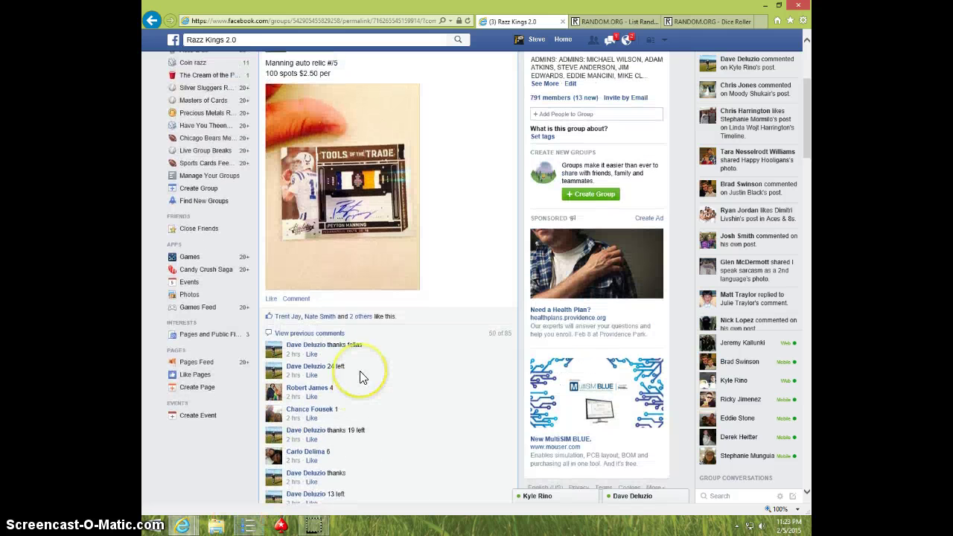
click(316, 335)
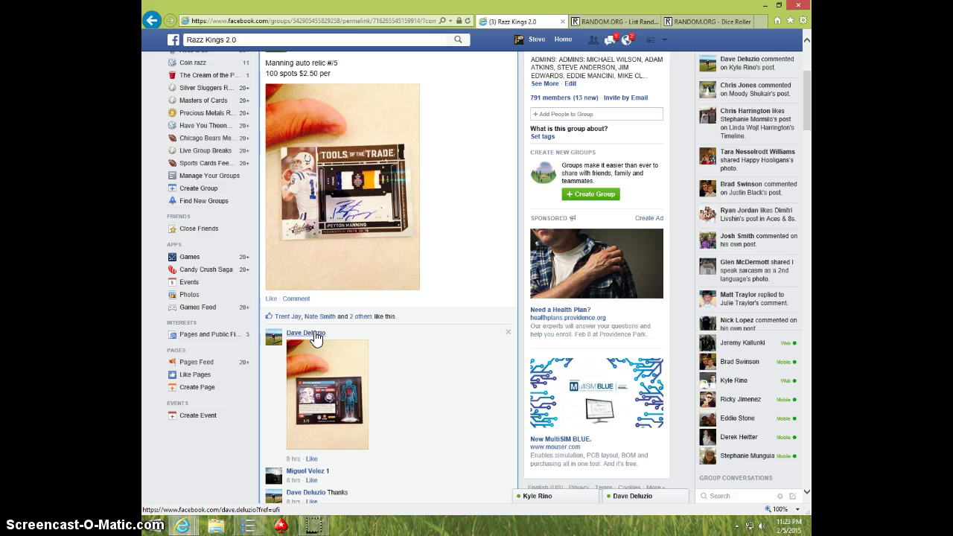
scroll(392, 347, down, 2)
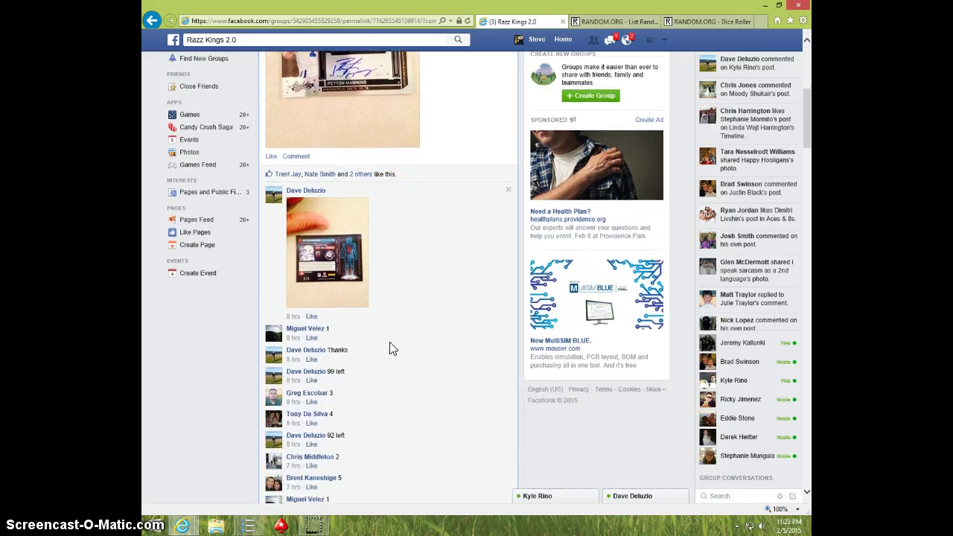
scroll(392, 349, down, 1)
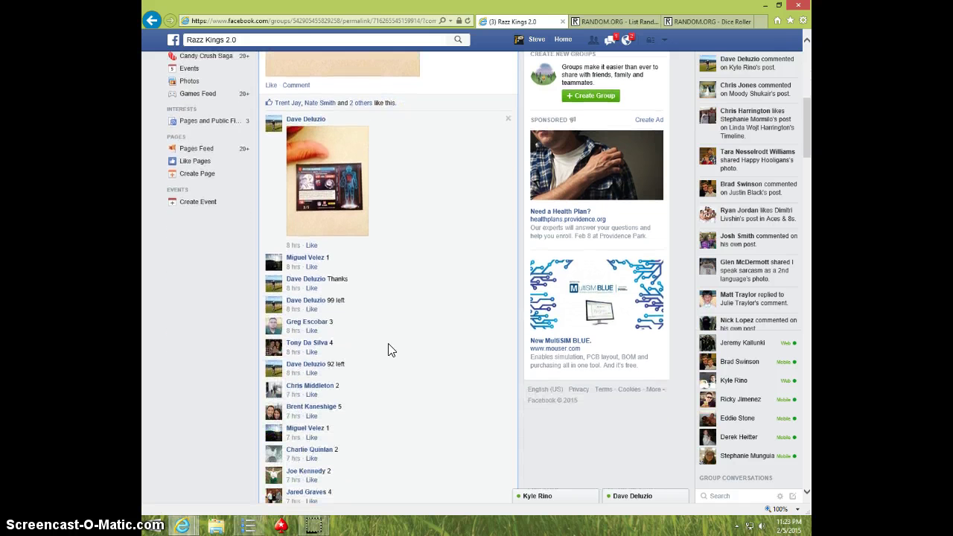
Step: Duplicate the 'Tony d' entry on a new line after the second 'Tony d'
click(250, 526)
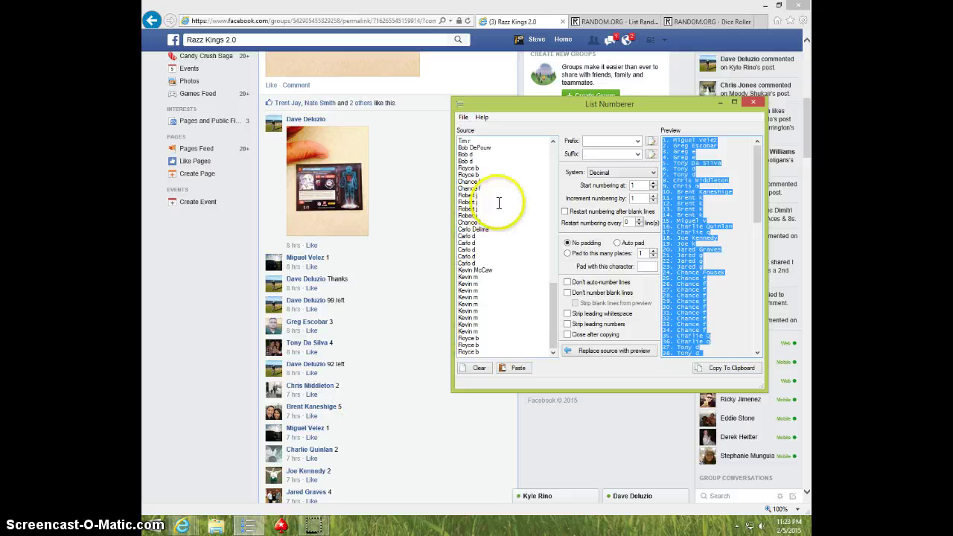
drag(551, 296, 558, 127)
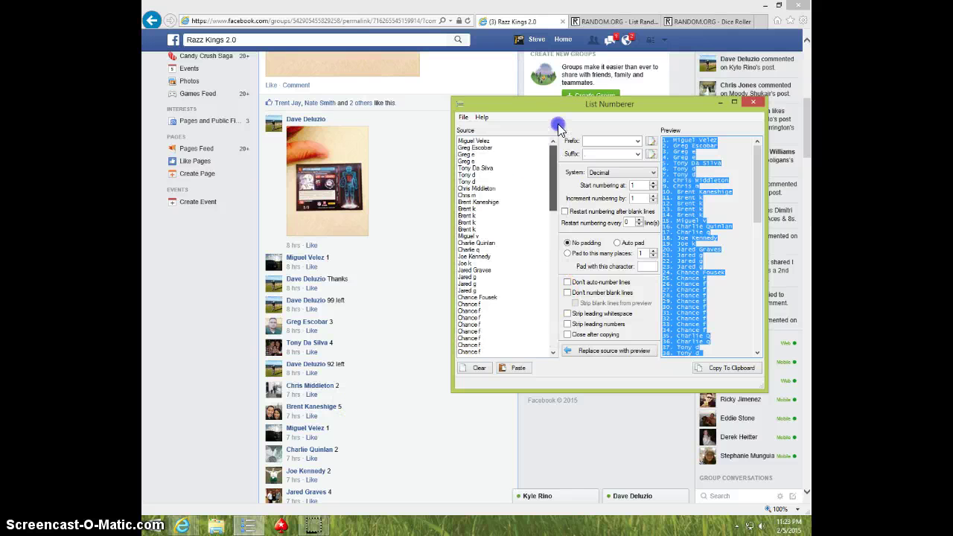
click(504, 142)
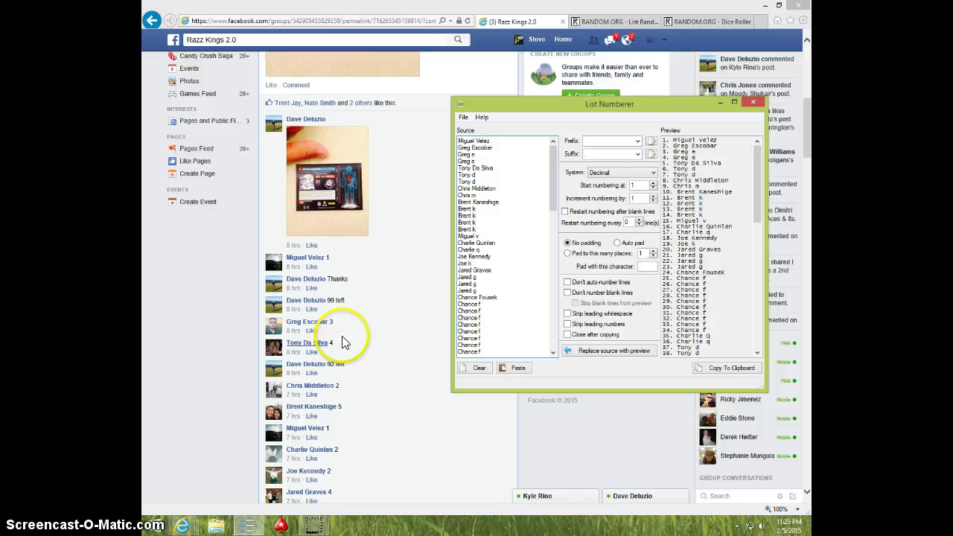
right_click(471, 182)
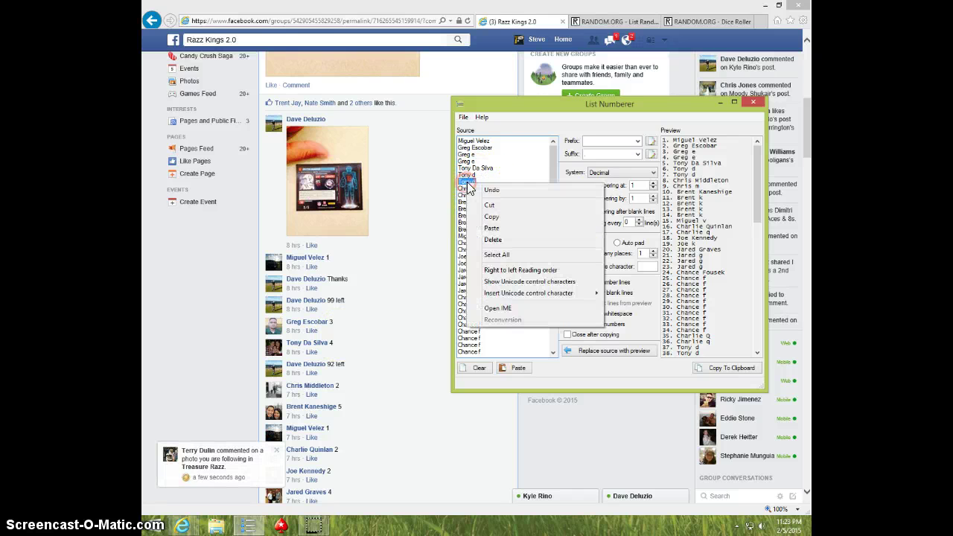
click(492, 217)
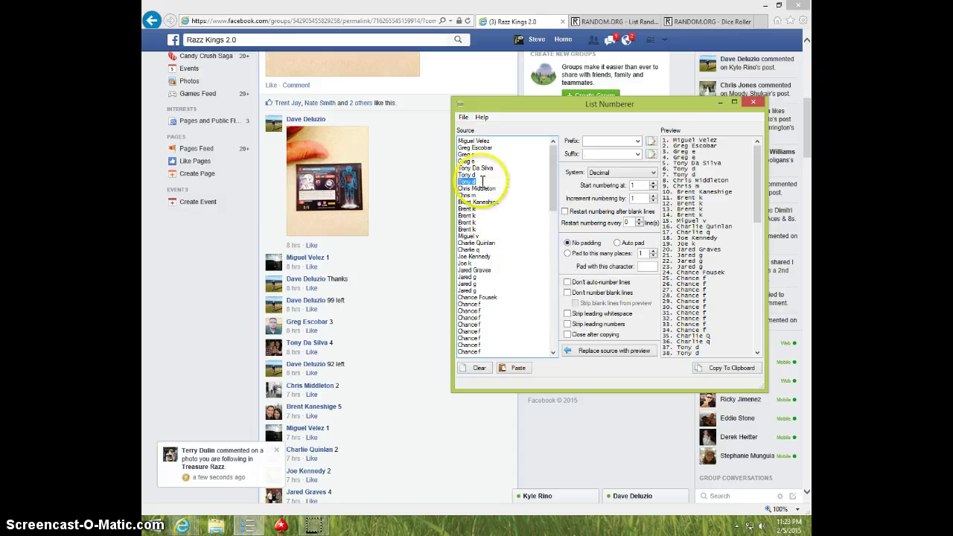
click(482, 181)
key(Return)
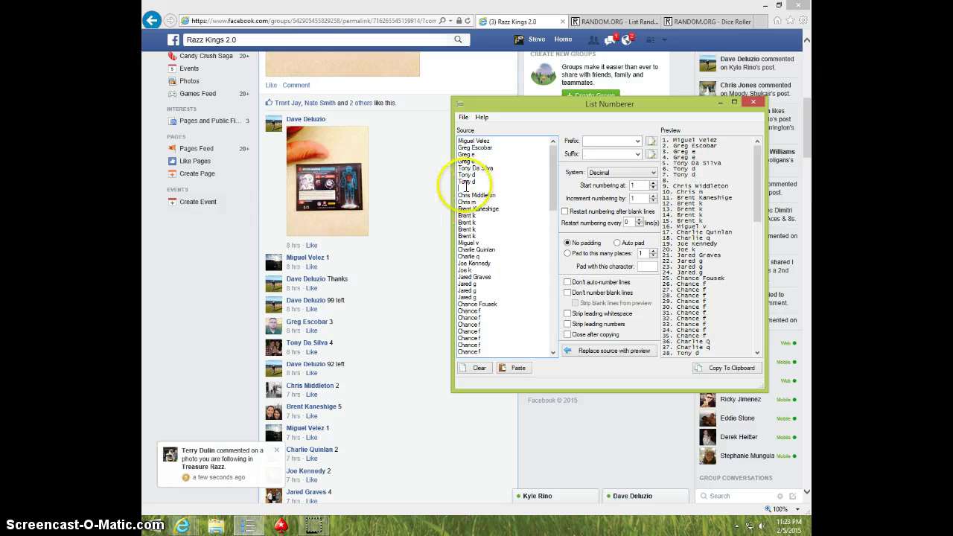
right_click(477, 187)
click(500, 230)
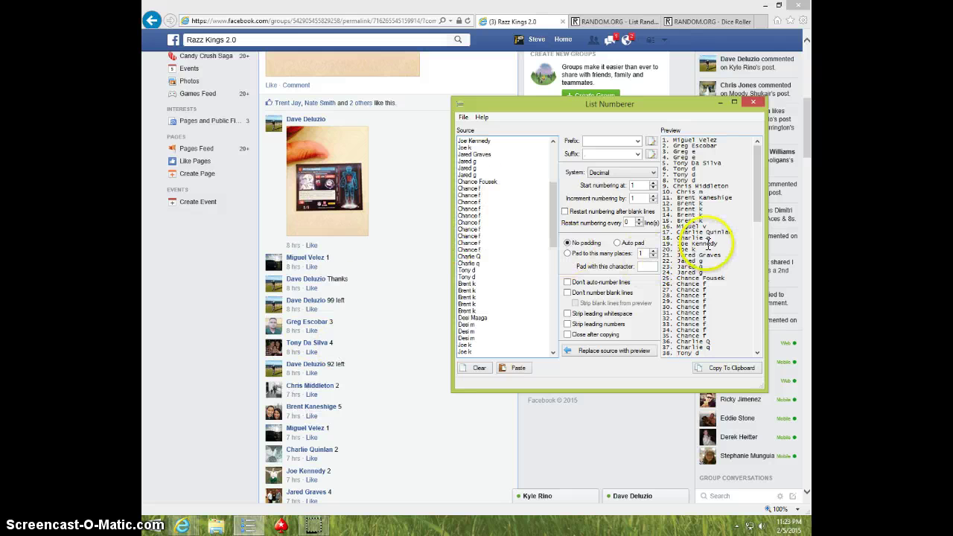
Step: Copy the full 100-spot numbered list from the Preview
mouse_move(757, 200)
mouse_down()
mouse_move(767, 313)
mouse_move(757, 350)
mouse_move(599, 188)
mouse_move(569, 99)
mouse_up()
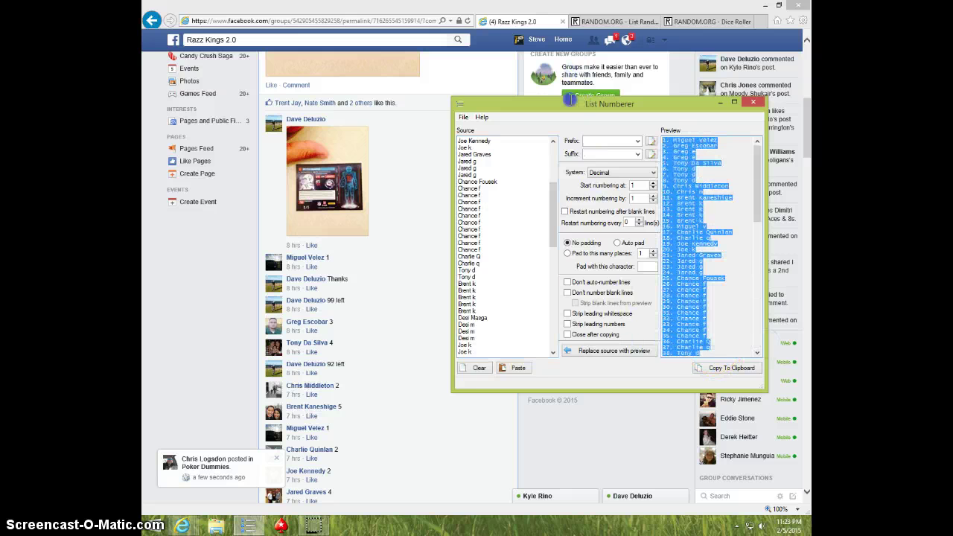
right_click(681, 176)
click(702, 206)
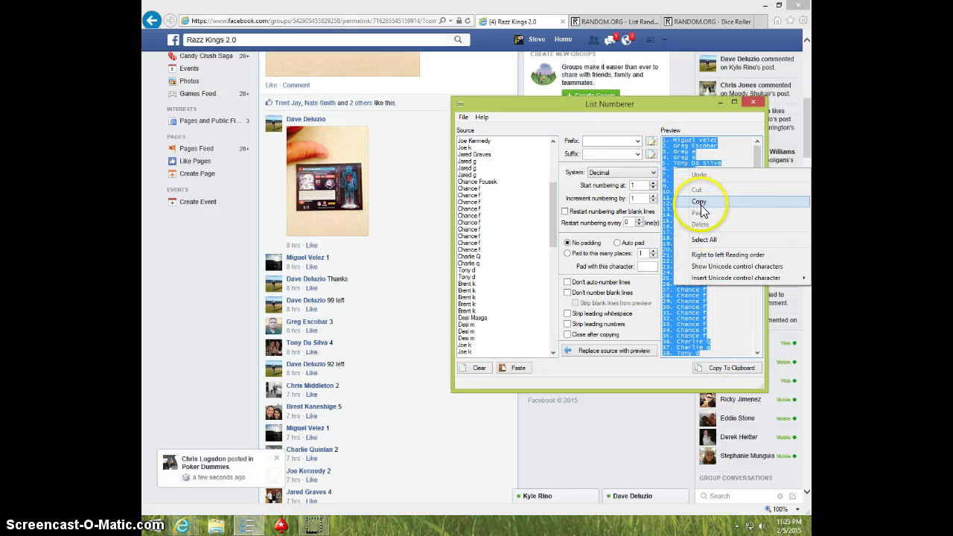
Step: Comment 'LIVE' as the newest reply at the bottom of the Razz Kings 2.0 thread
click(718, 103)
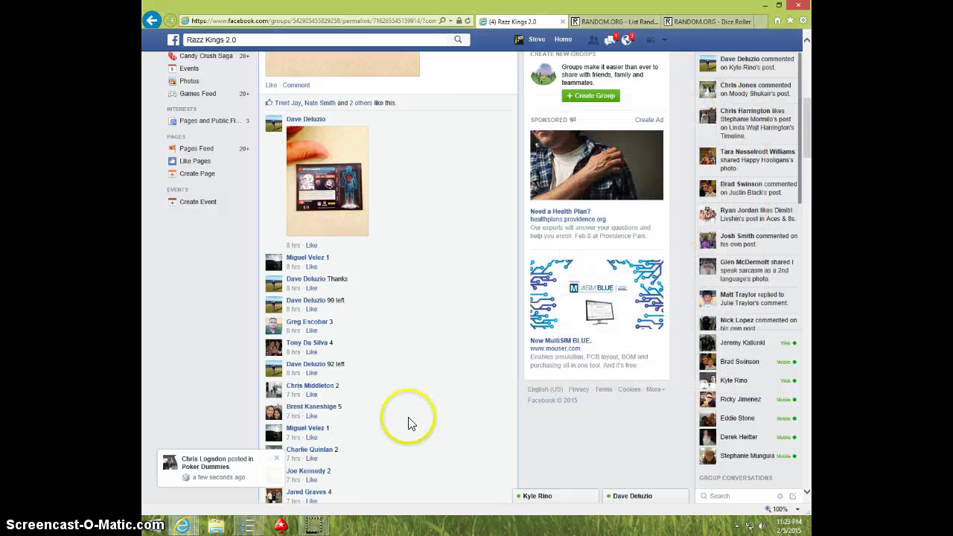
scroll(409, 421, down, 2)
scroll(378, 368, down, 3)
scroll(377, 369, down, 3)
scroll(376, 369, down, 3)
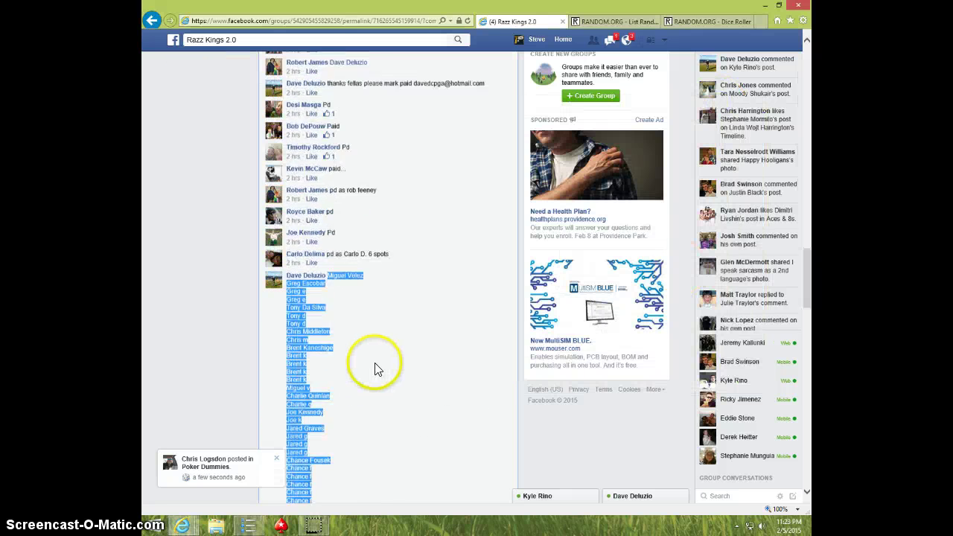
scroll(375, 370, down, 3)
scroll(375, 370, down, 1)
scroll(374, 370, down, 3)
scroll(375, 369, down, 3)
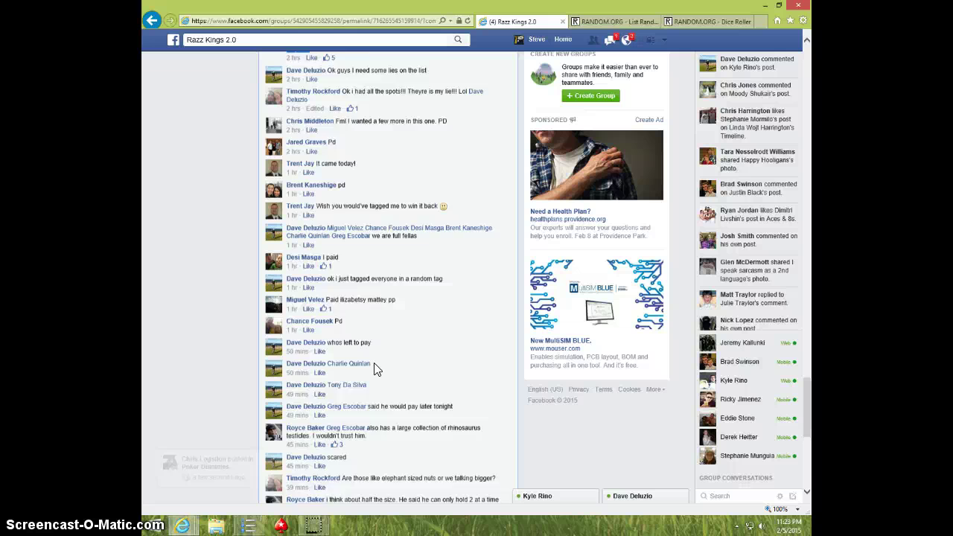
scroll(375, 370, down, 3)
scroll(376, 370, down, 2)
scroll(375, 370, down, 2)
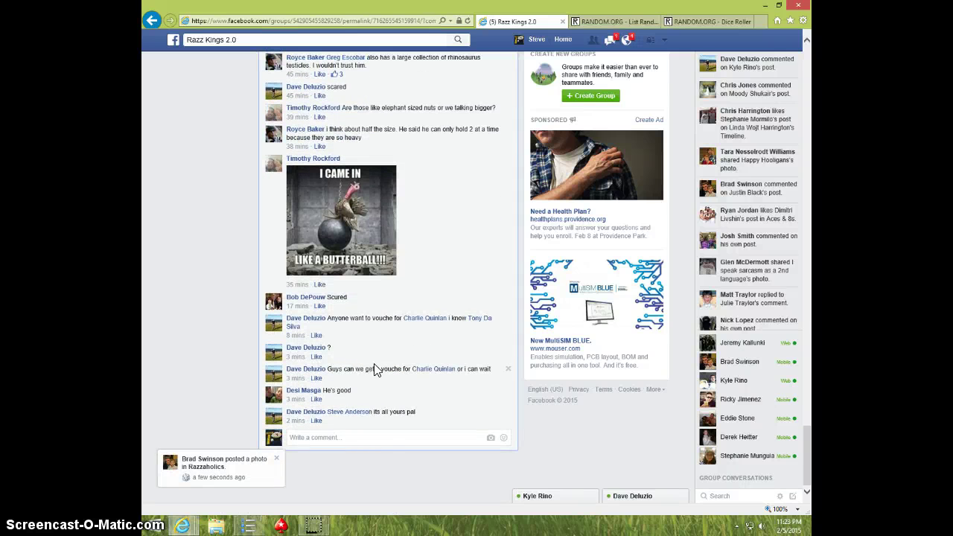
click(348, 436)
text(LIVE)
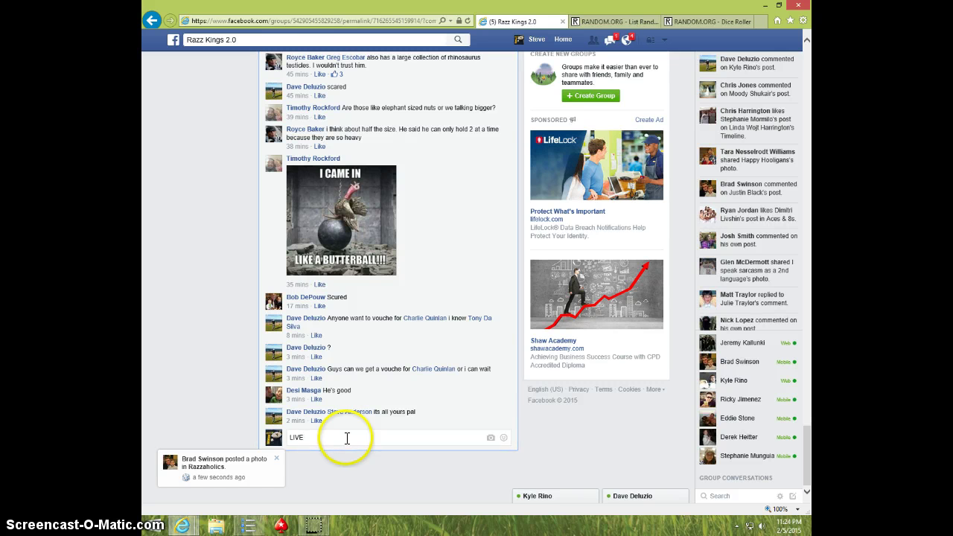
key(Return)
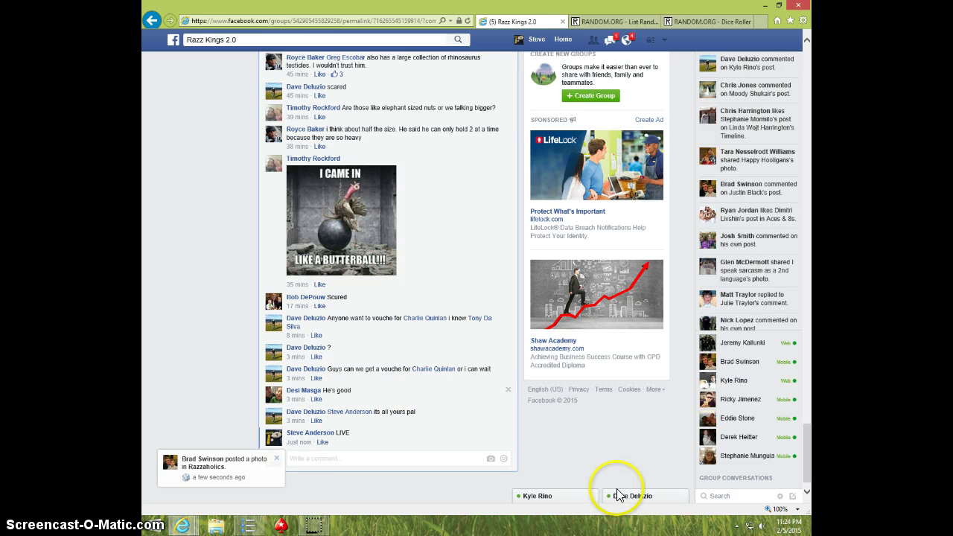
click(787, 524)
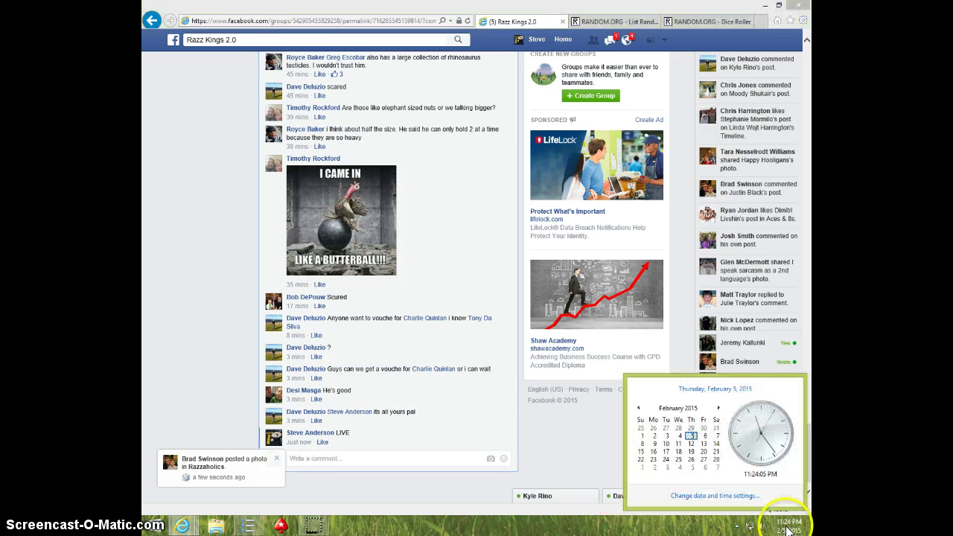
Step: Paste the 100-spot numbered list into RANDOM.ORG's List Randomizer box
click(595, 23)
right_click(325, 247)
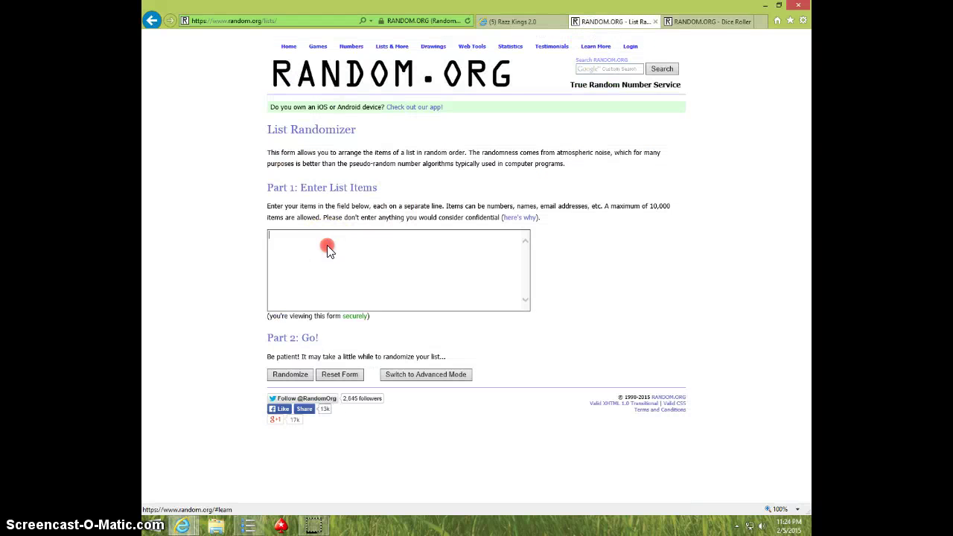
click(356, 293)
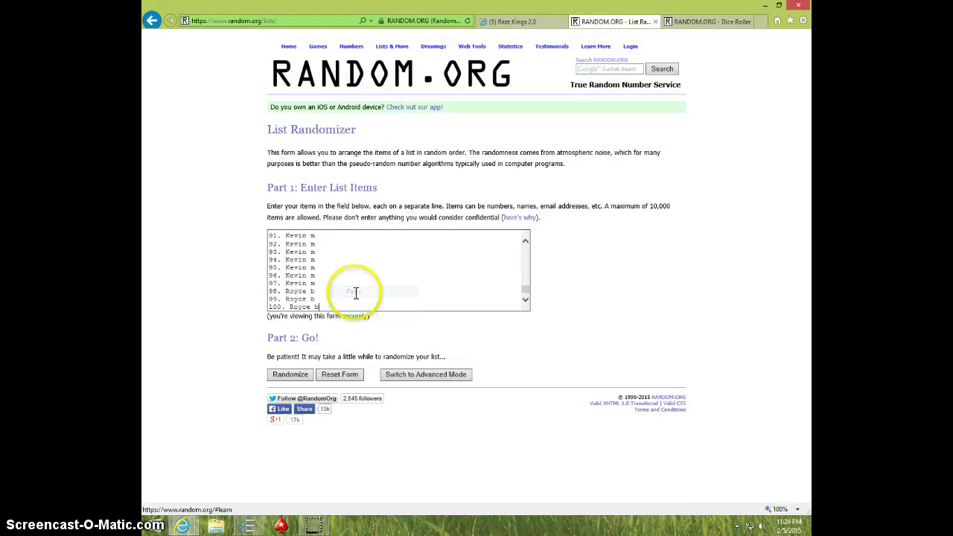
Step: Roll two dice on the Dice Roller, getting five and five
click(686, 21)
click(284, 199)
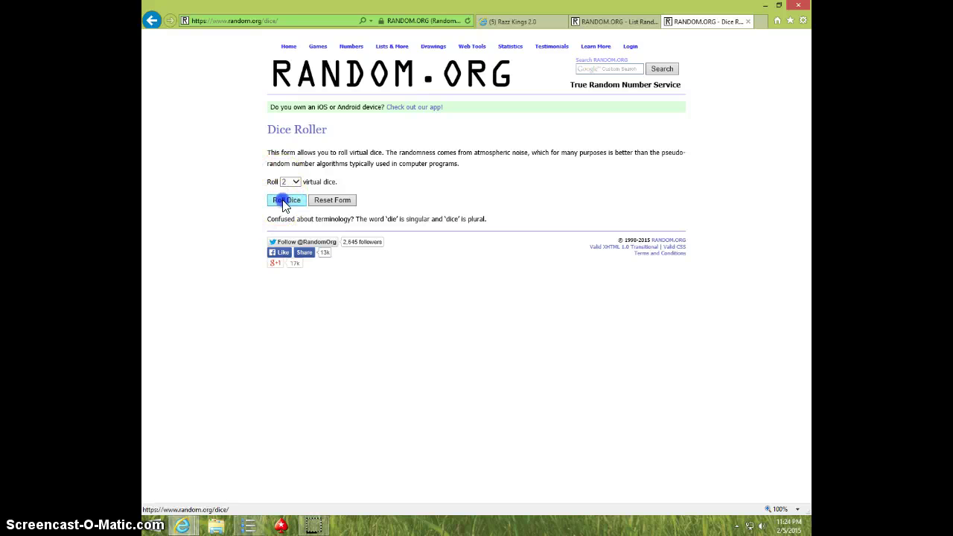
click(617, 21)
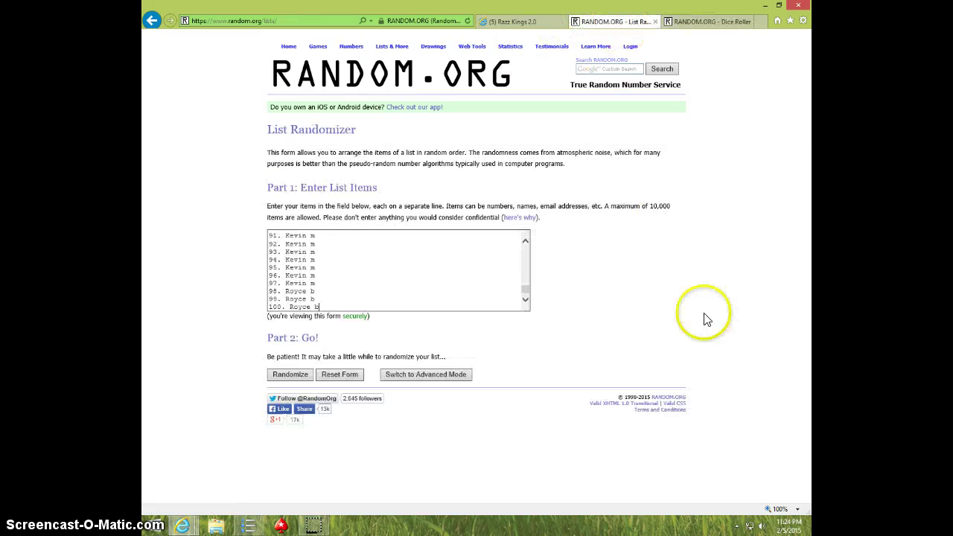
click(781, 525)
Step: Randomize the 100-spot list four times, scrolling down to check the randomization count
click(272, 377)
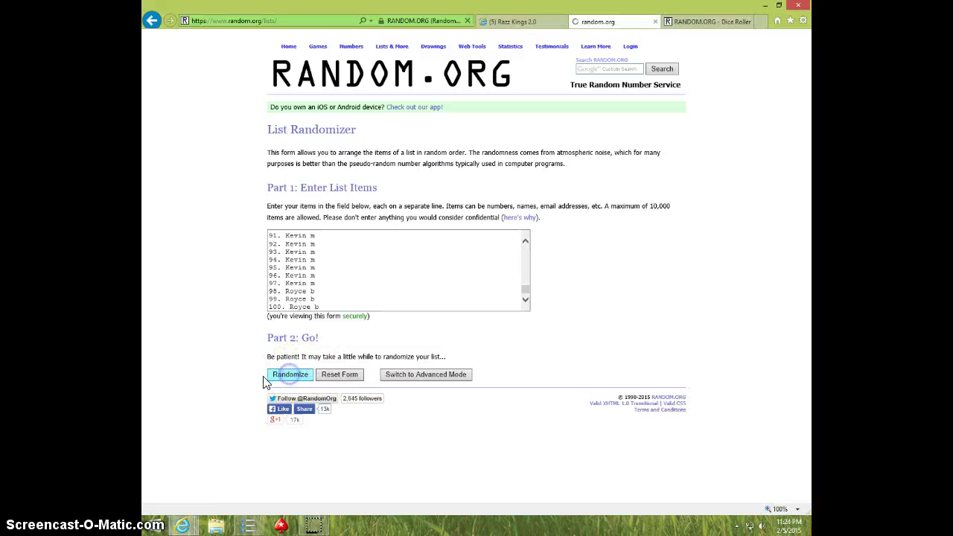
scroll(273, 382, down, 8)
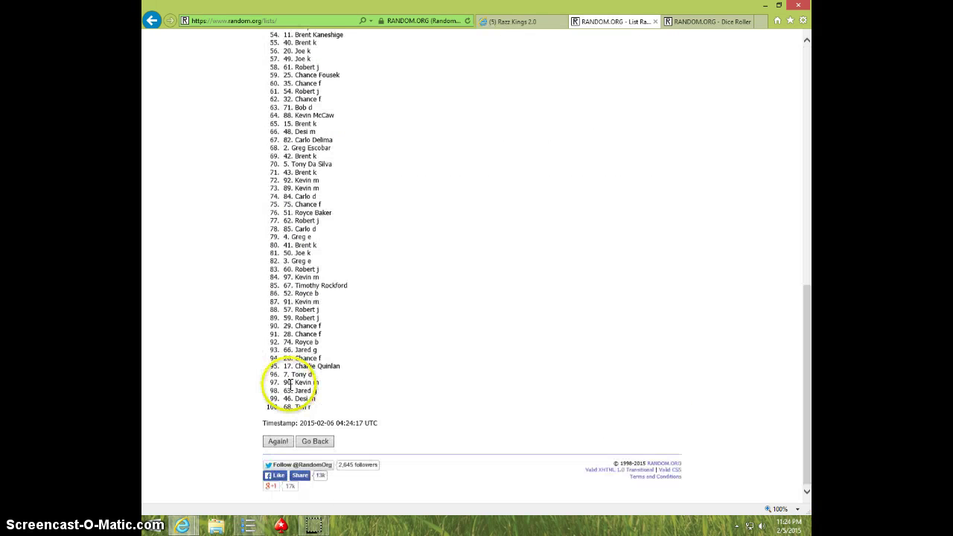
click(277, 438)
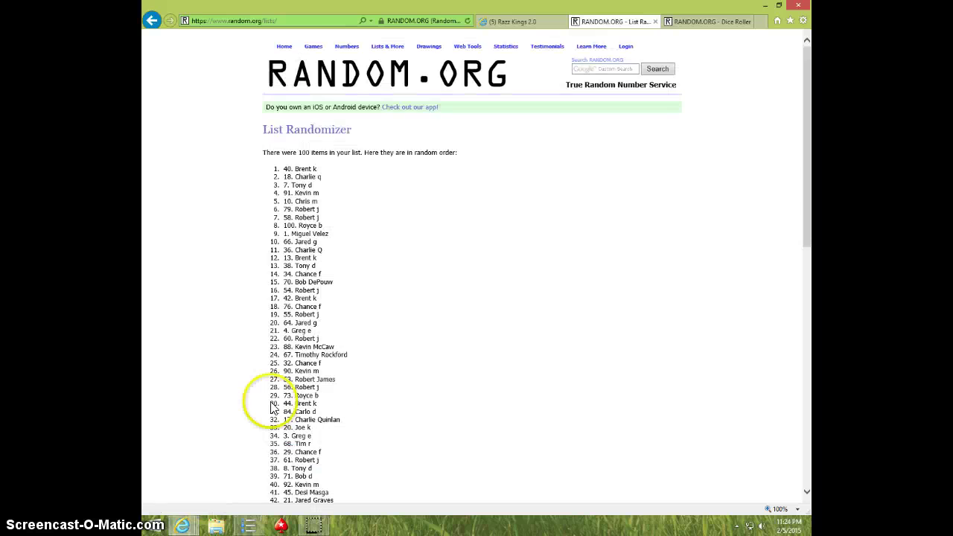
scroll(272, 408, down, 8)
click(272, 440)
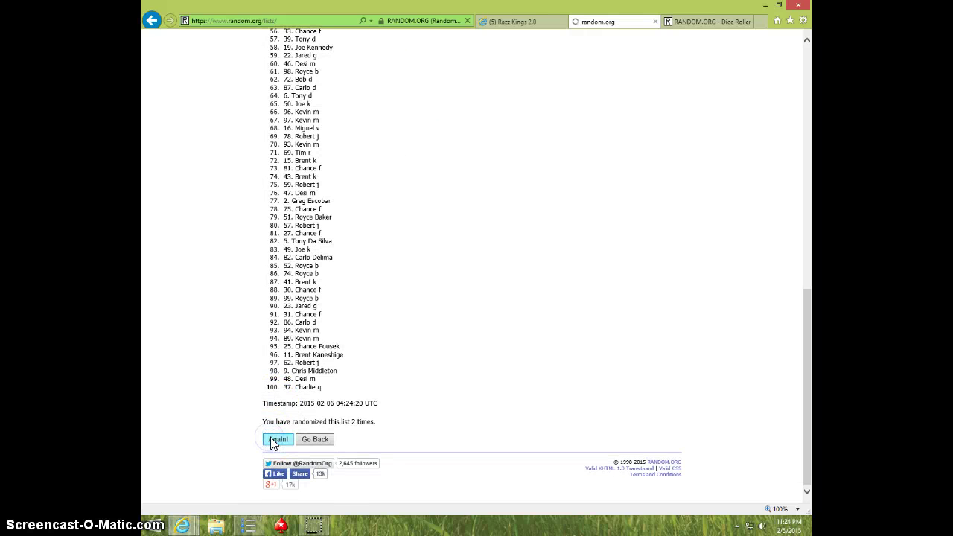
scroll(273, 414, down, 5)
scroll(265, 425, down, 3)
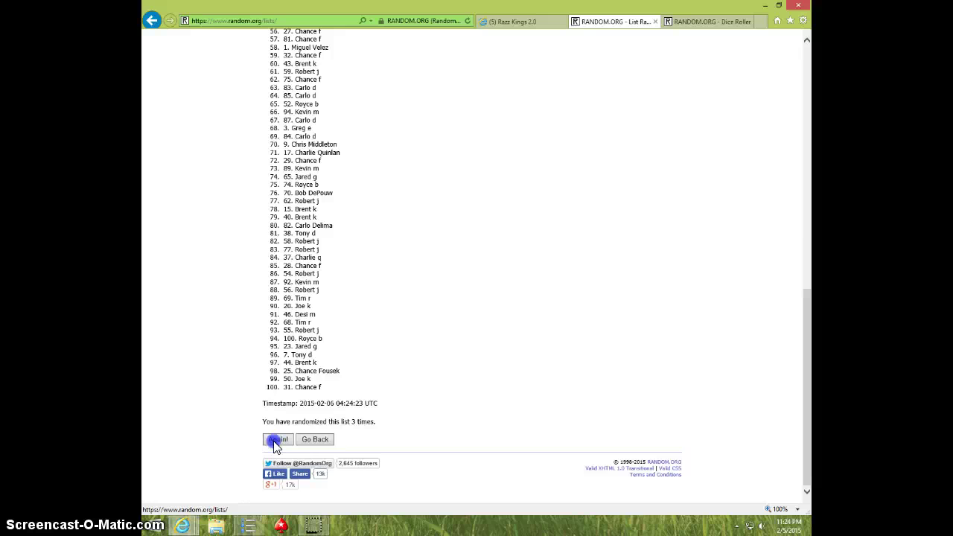
scroll(253, 415, down, 8)
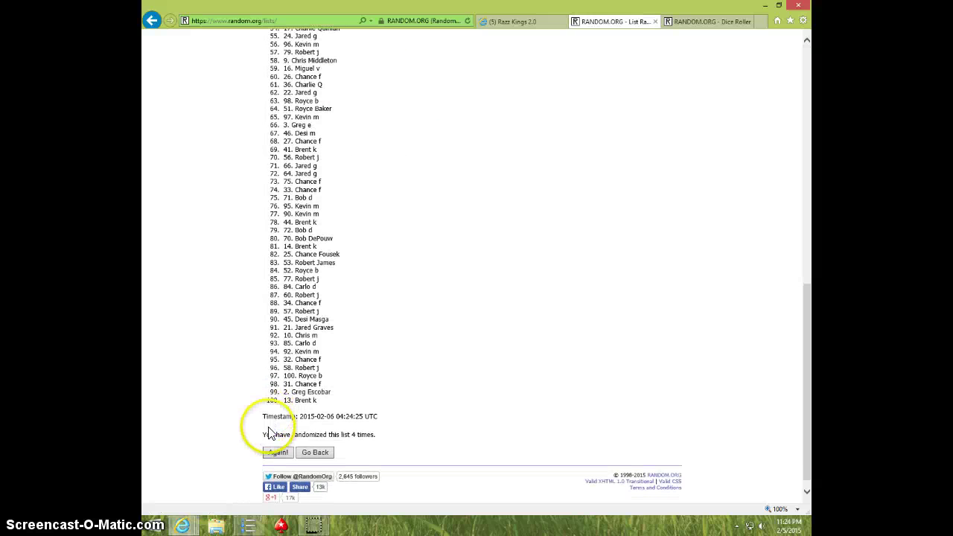
click(277, 452)
scroll(252, 406, down, 5)
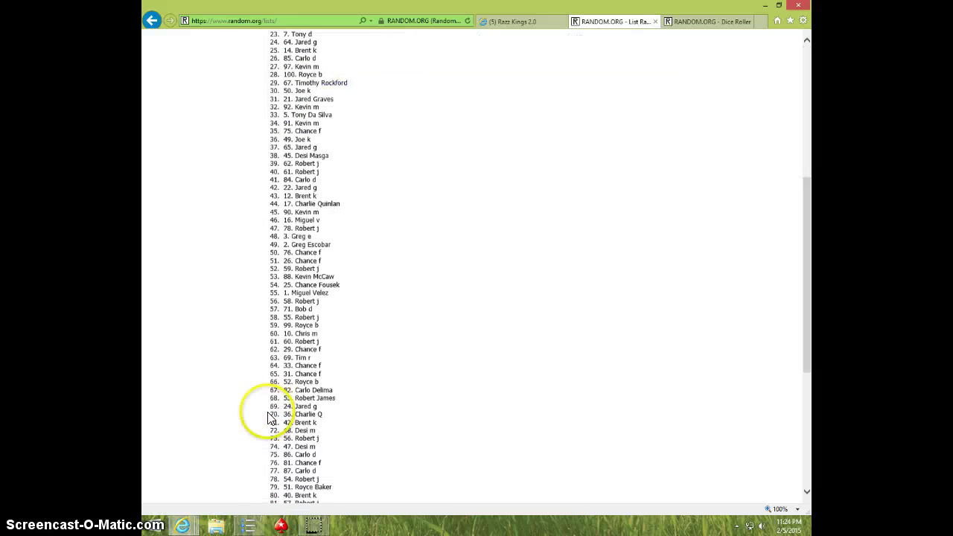
scroll(256, 409, down, 5)
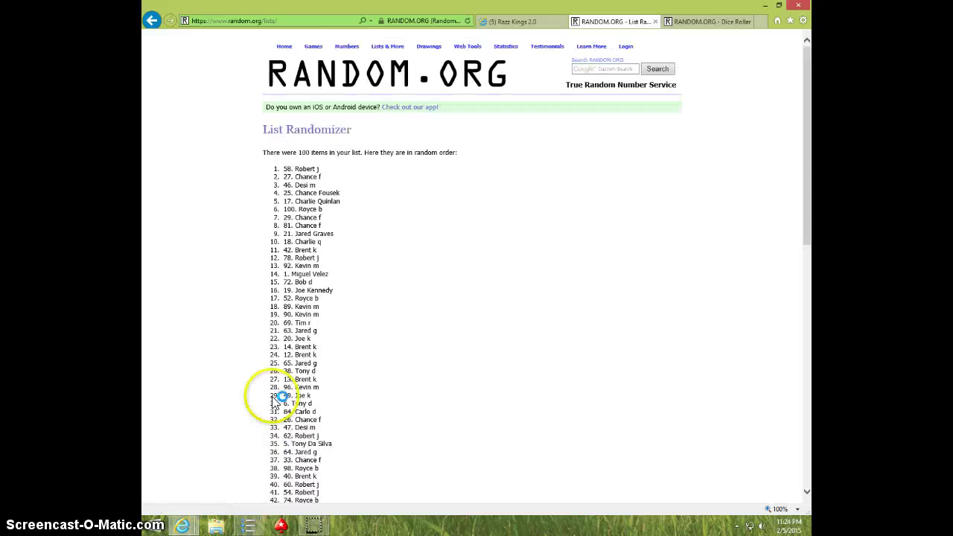
scroll(278, 402, down, 5)
scroll(277, 395, down, 5)
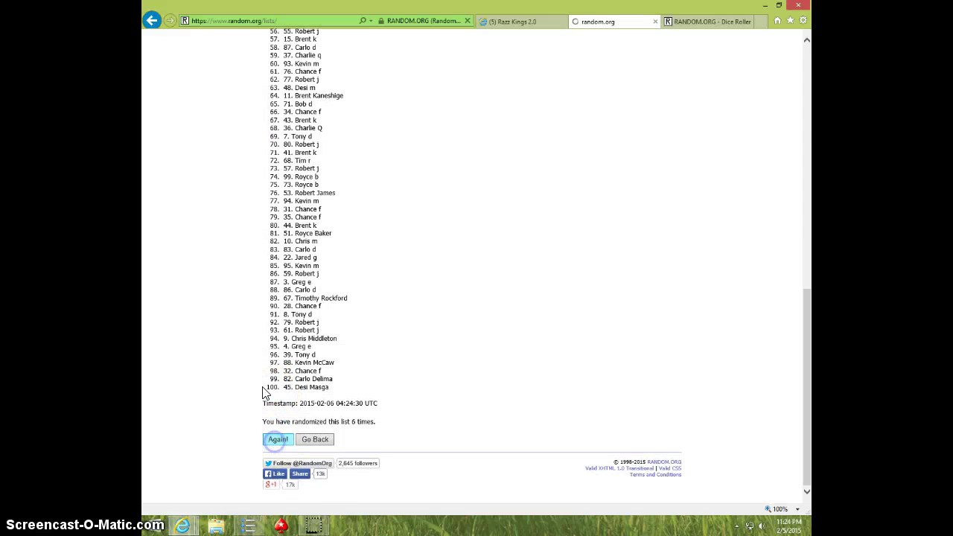
scroll(264, 391, down, 5)
scroll(261, 402, down, 5)
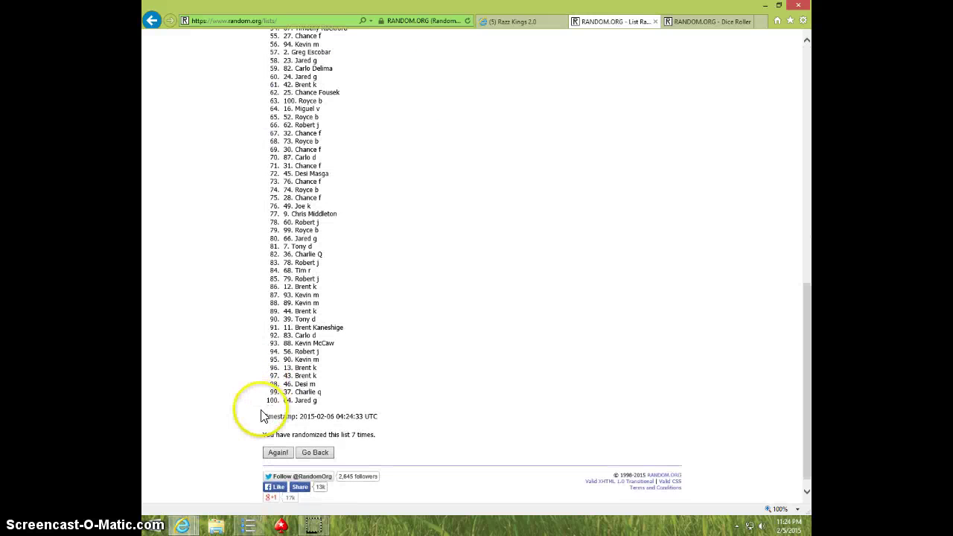
Step: Shuffle the list three more times, glancing at the dice result in between
click(278, 454)
scroll(264, 379, down, 10)
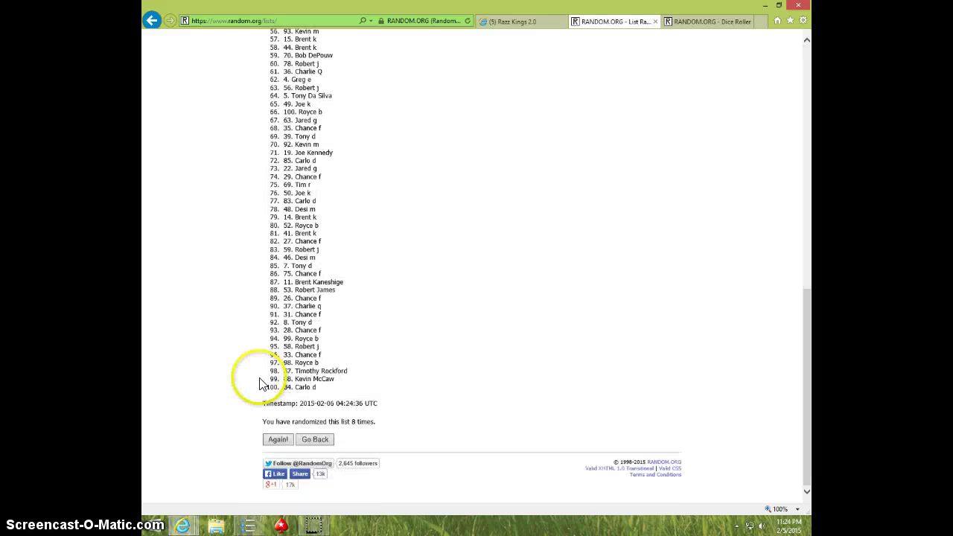
click(276, 439)
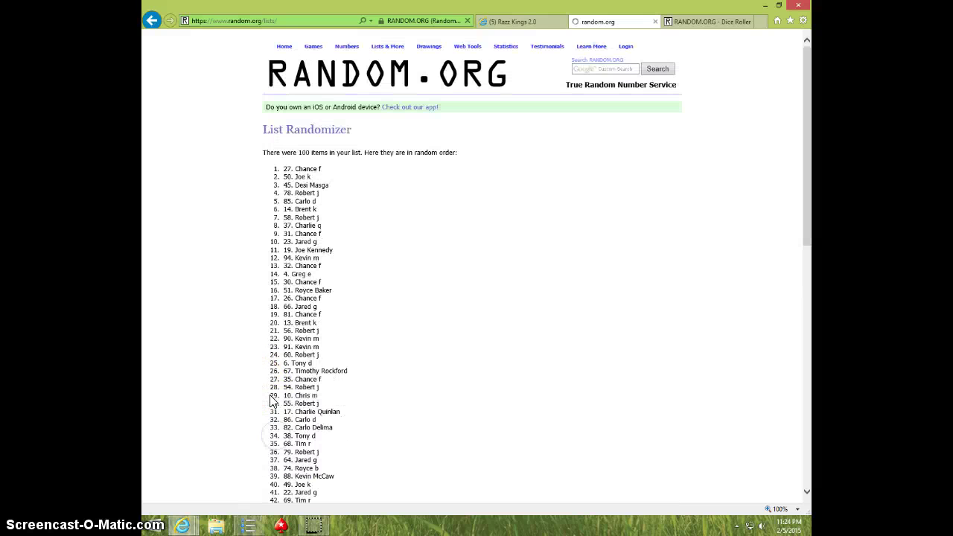
scroll(335, 216, down, 2)
scroll(335, 312, down, 6)
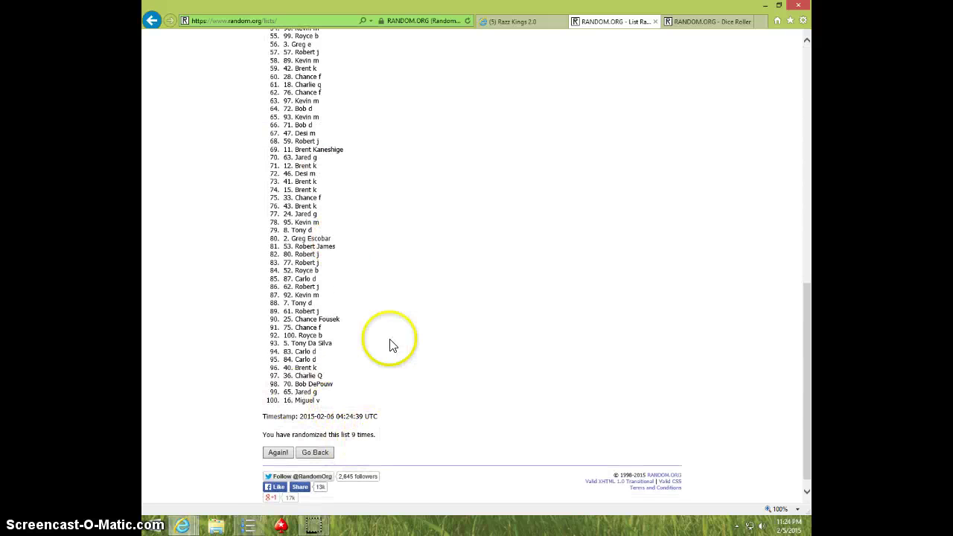
click(694, 24)
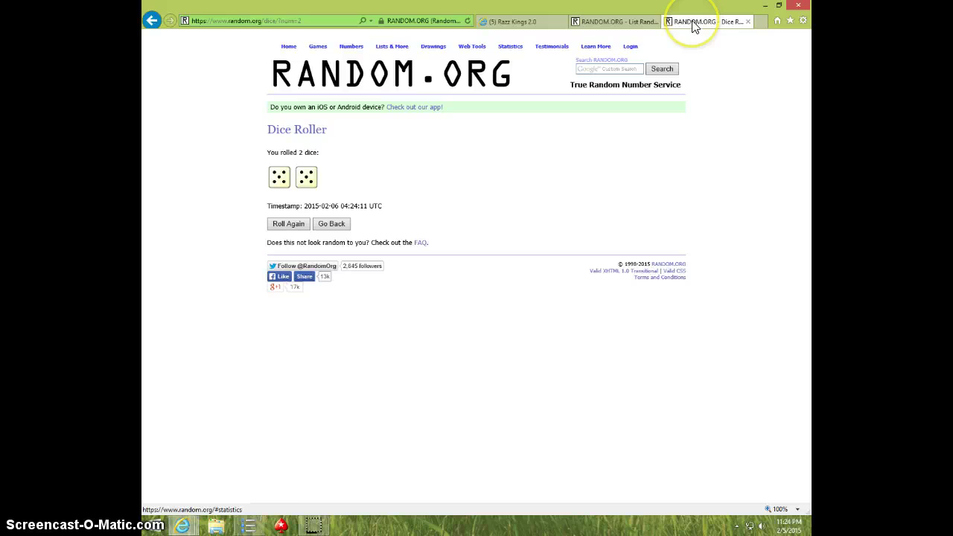
click(613, 22)
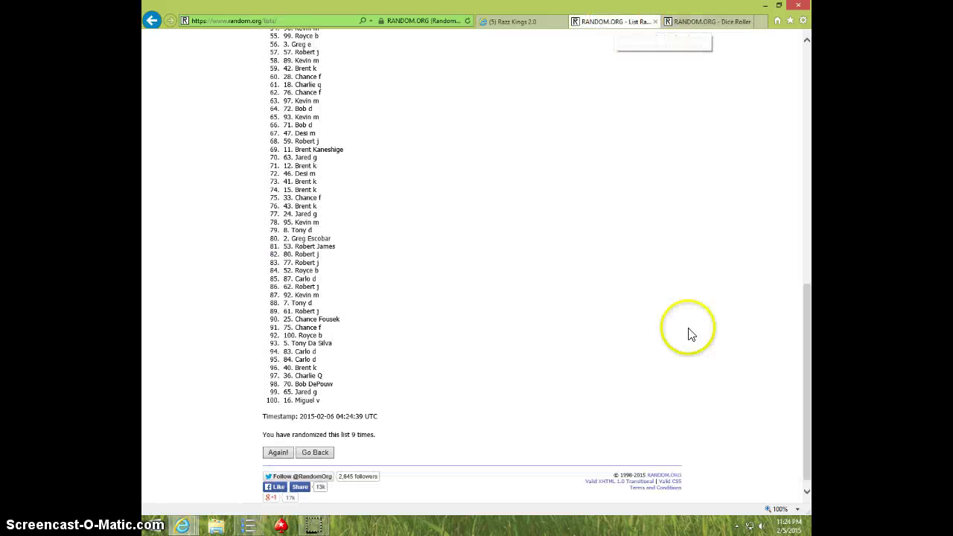
click(785, 526)
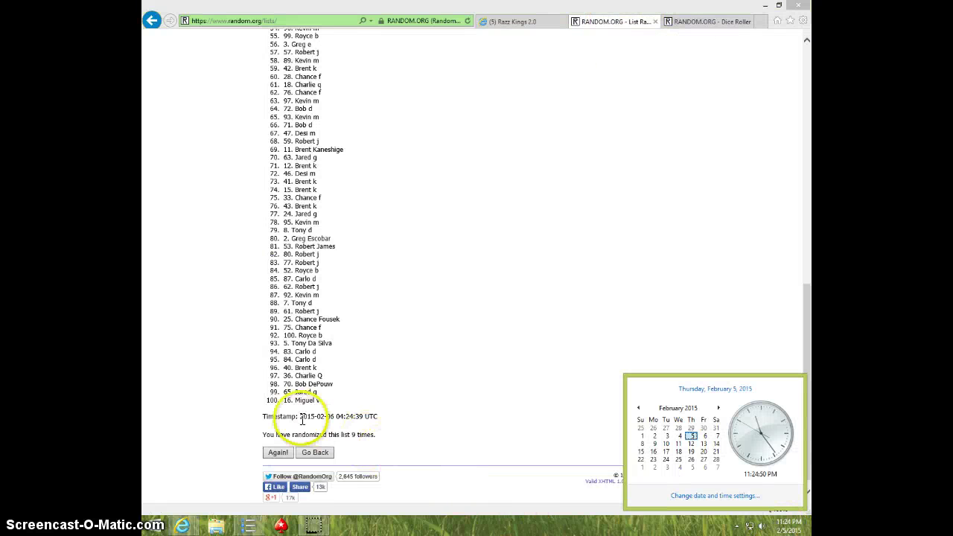
click(276, 452)
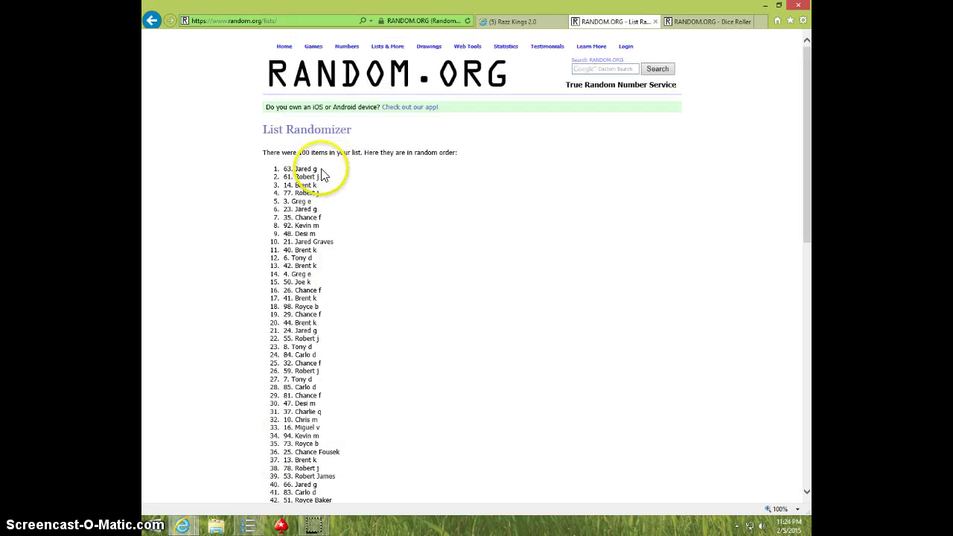
Step: Confirm spot 63 tops the final shuffle, then switch back to the Razz Kings 2.0 tab
scroll(364, 253, down, 8)
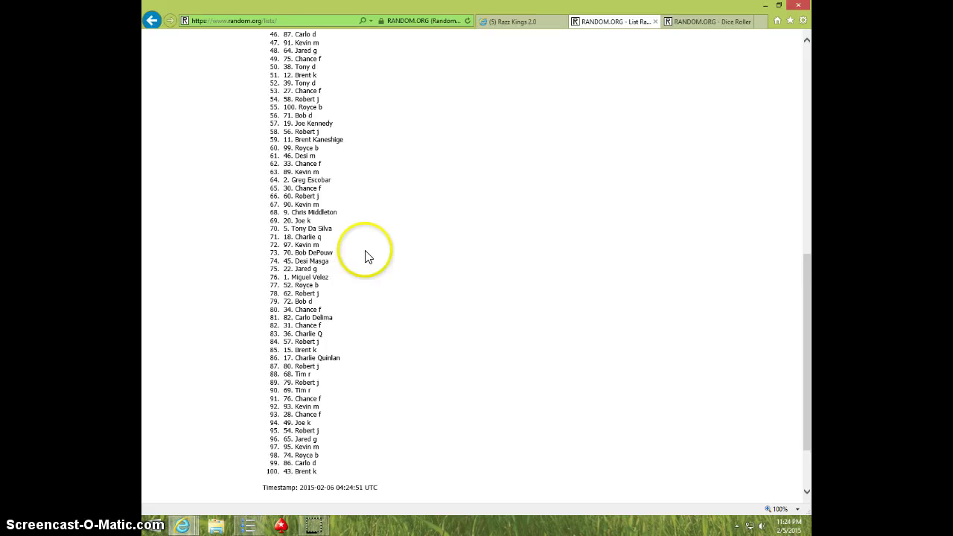
scroll(406, 372, up, 10)
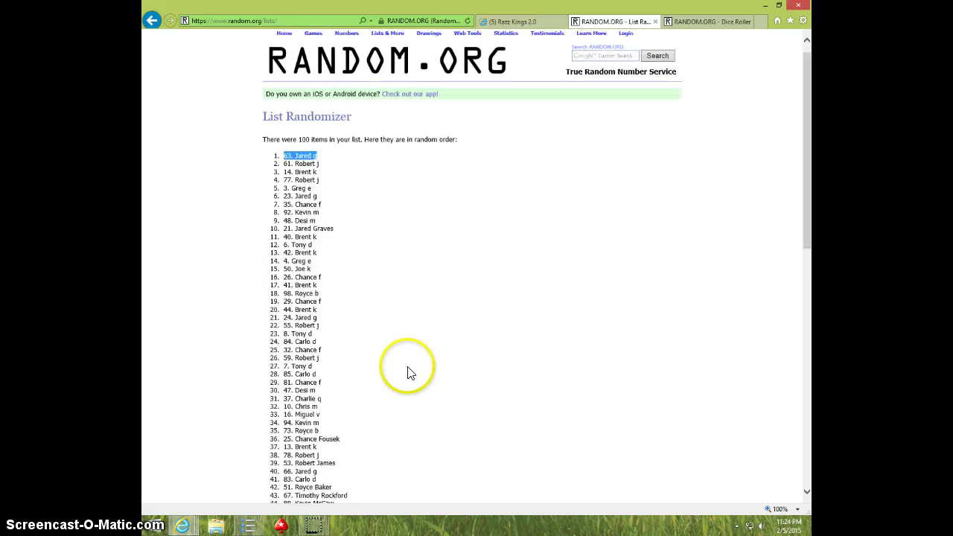
click(692, 30)
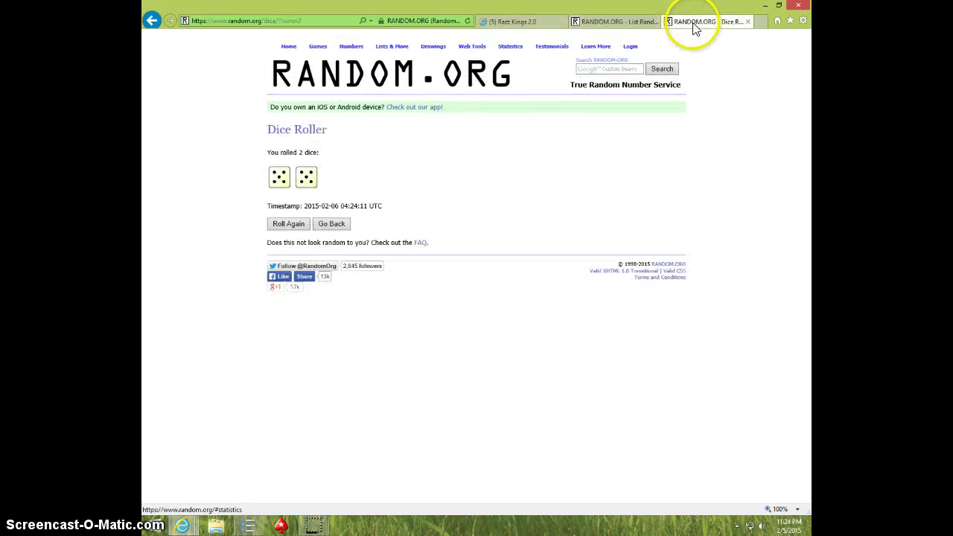
click(632, 28)
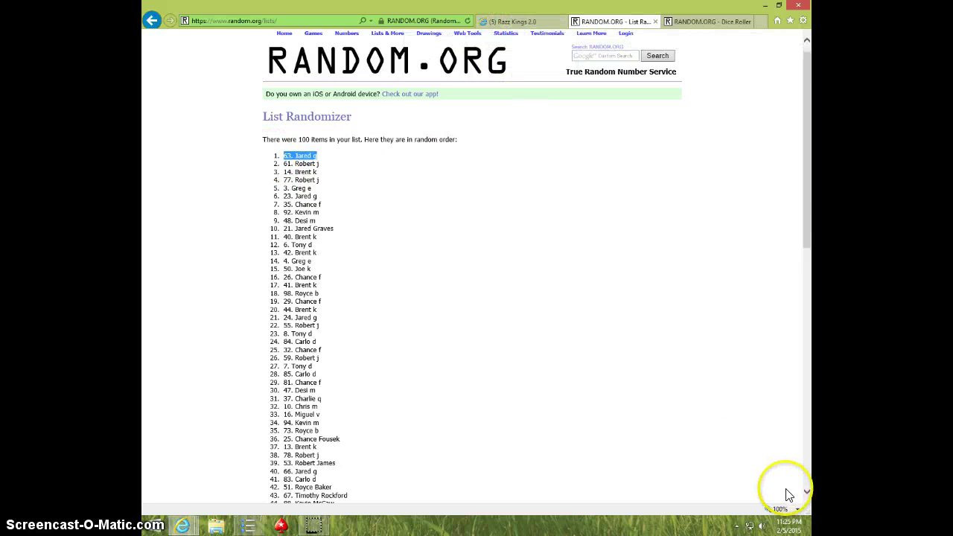
click(787, 523)
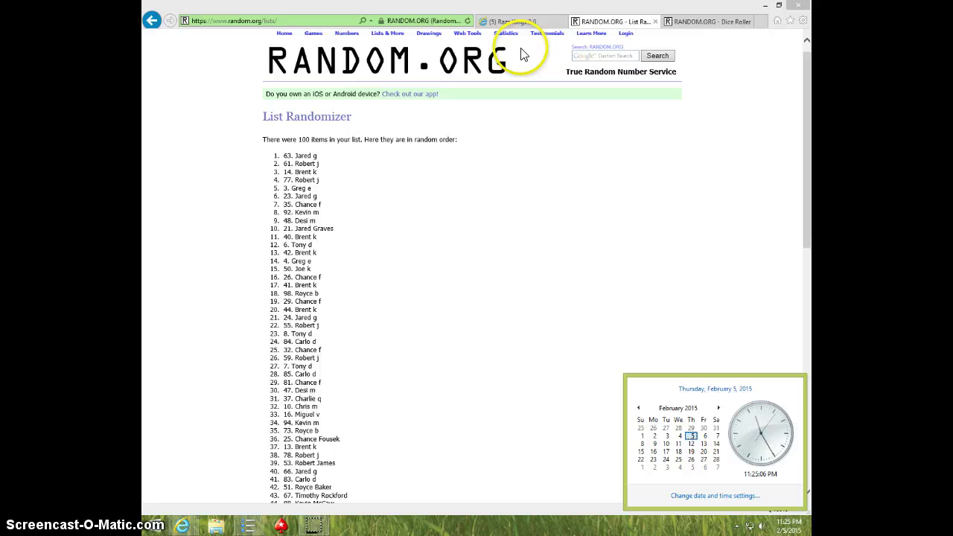
click(517, 23)
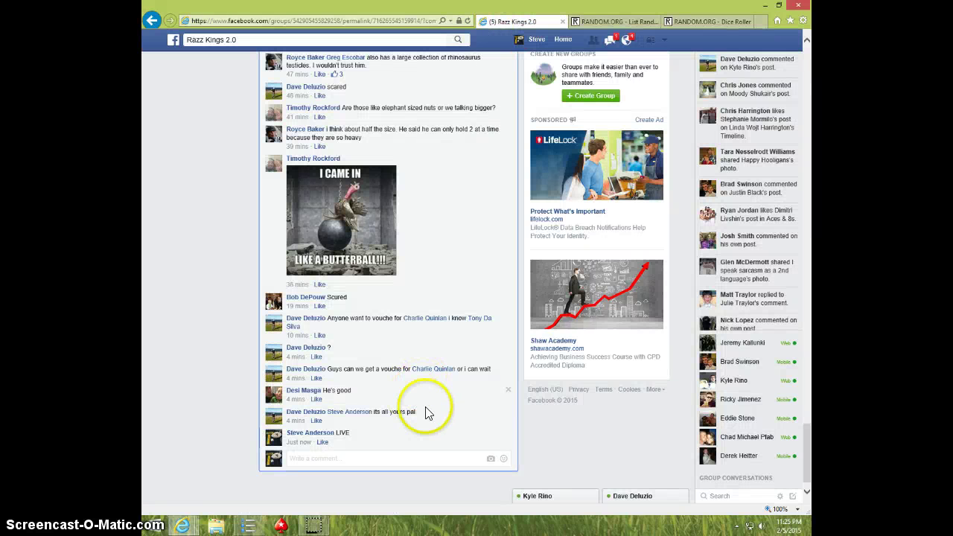
Step: Comment 'DONE' below the earlier LIVE reply in the Razz Kings 2.0 thread
scroll(376, 342, up, 1)
scroll(368, 312, up, 3)
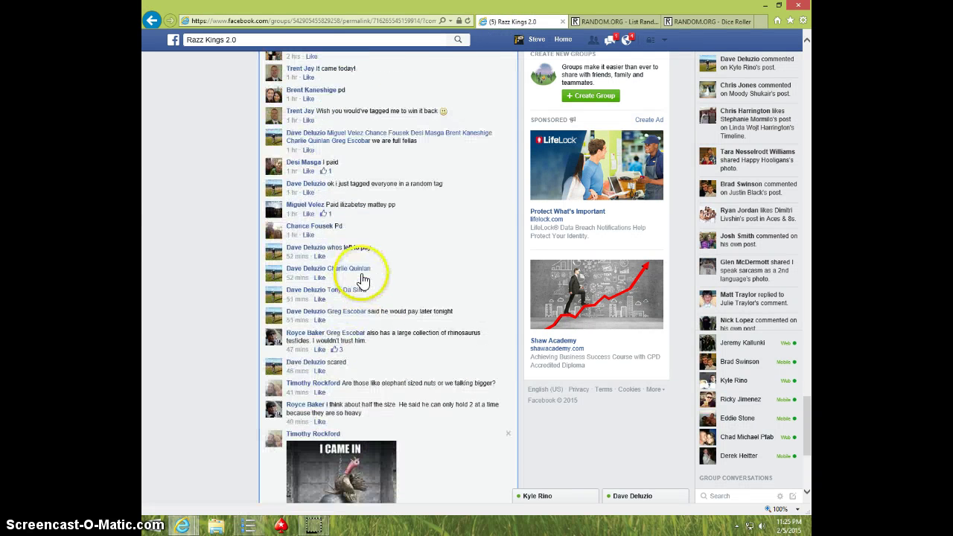
scroll(362, 277, up, 1)
mouse_move(362, 278)
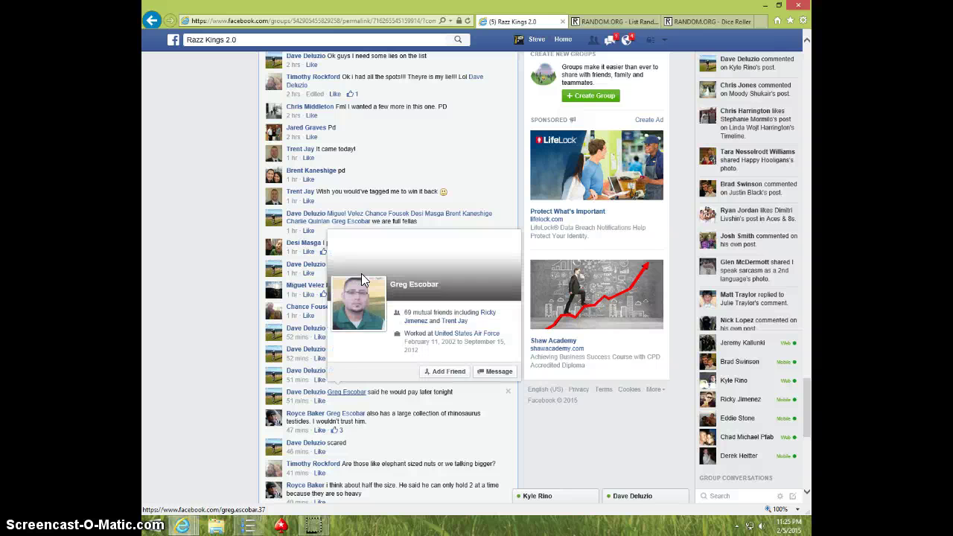
click(330, 151)
click(402, 264)
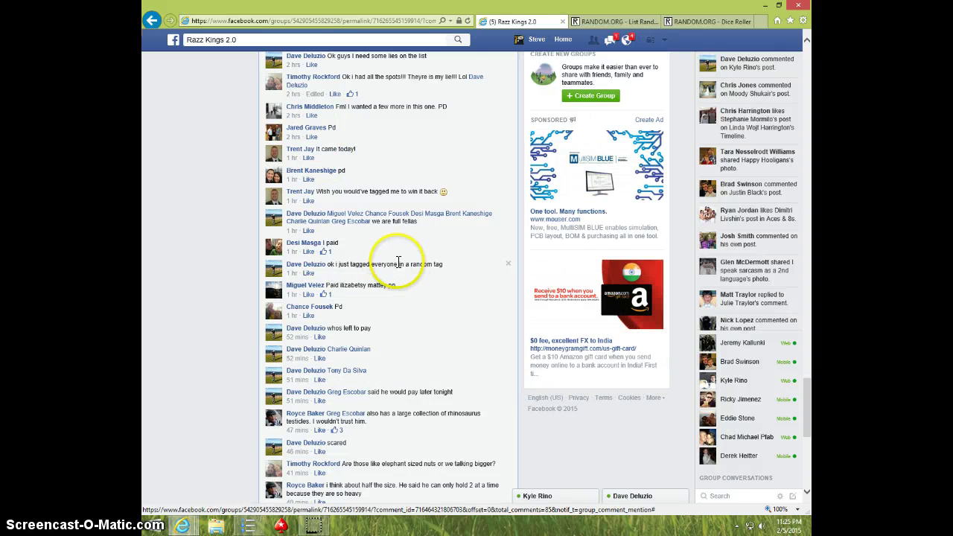
scroll(404, 287, down, 2)
scroll(404, 292, down, 3)
text(DONE)
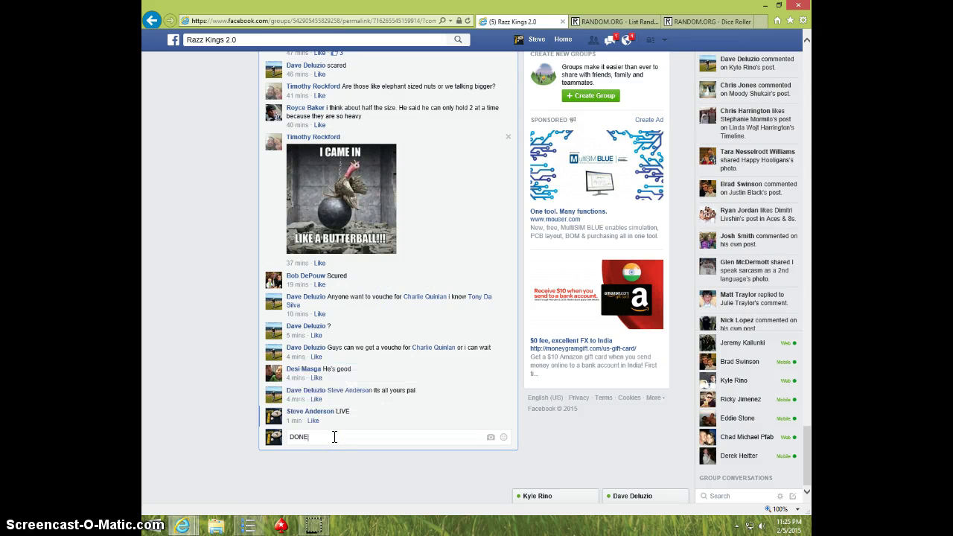
key(Return)
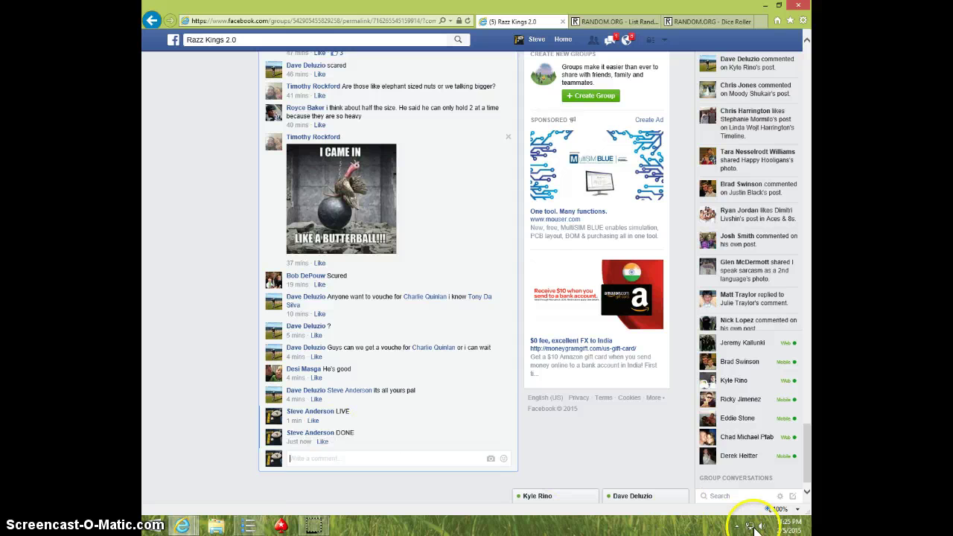
click(785, 526)
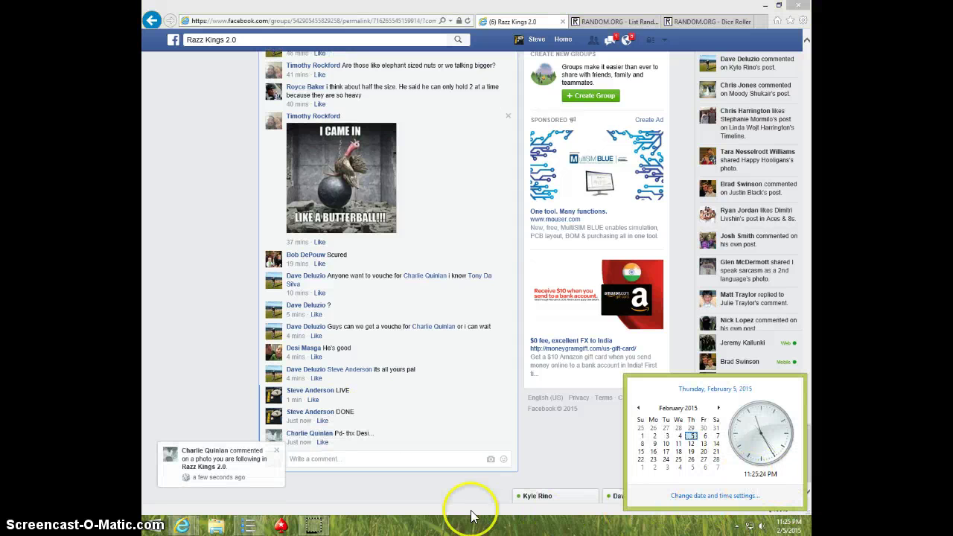